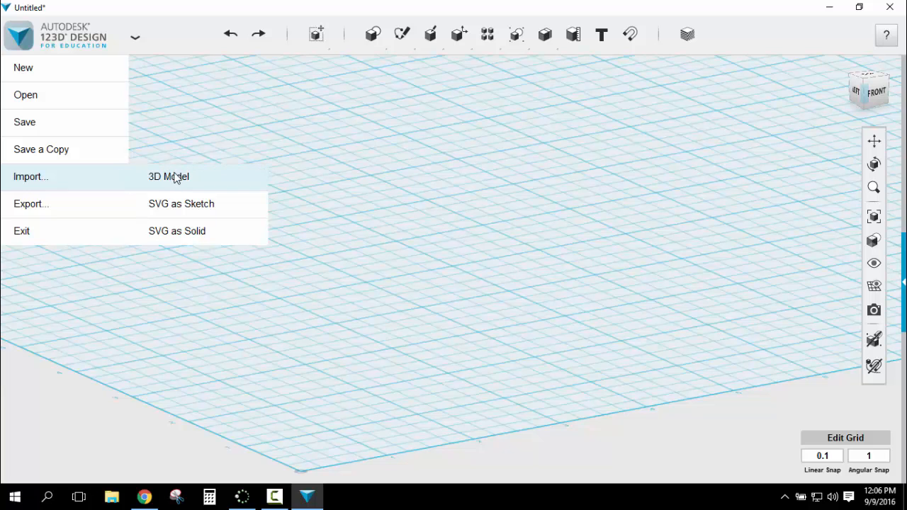
Import the Black and Green 3D models from the Puzzle Cube folder into the design
left_click(174, 178)
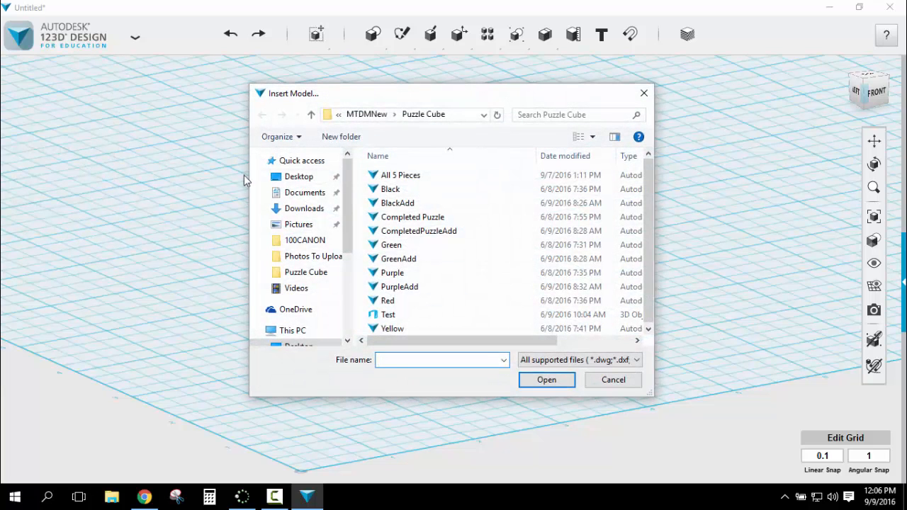
double_click(389, 189)
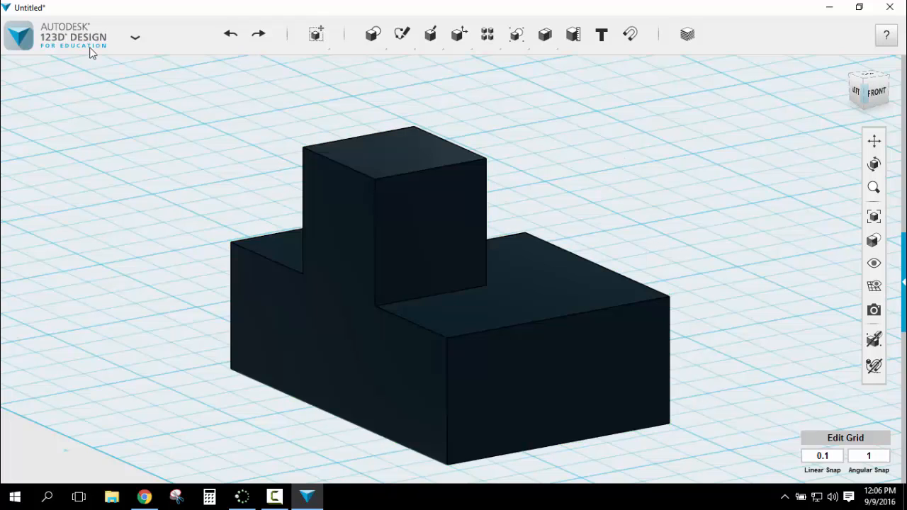
left_click(90, 53)
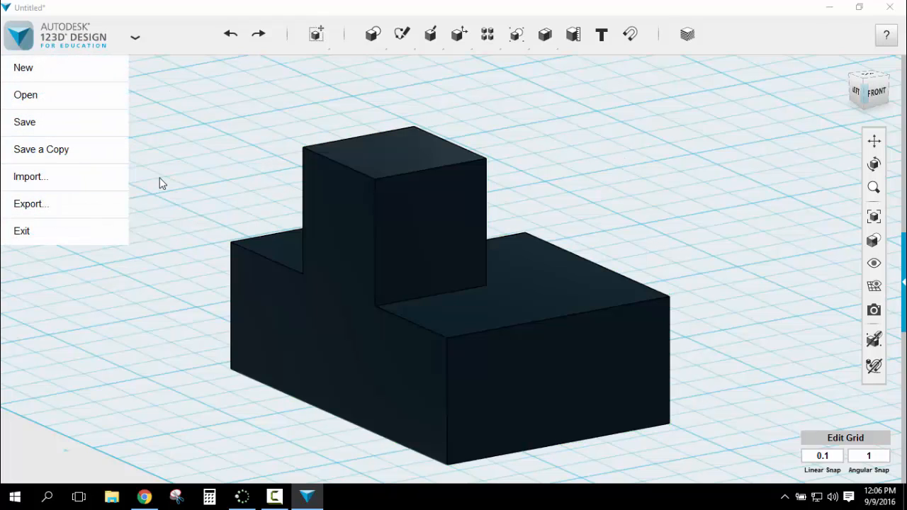
left_click(160, 184)
double_click(405, 247)
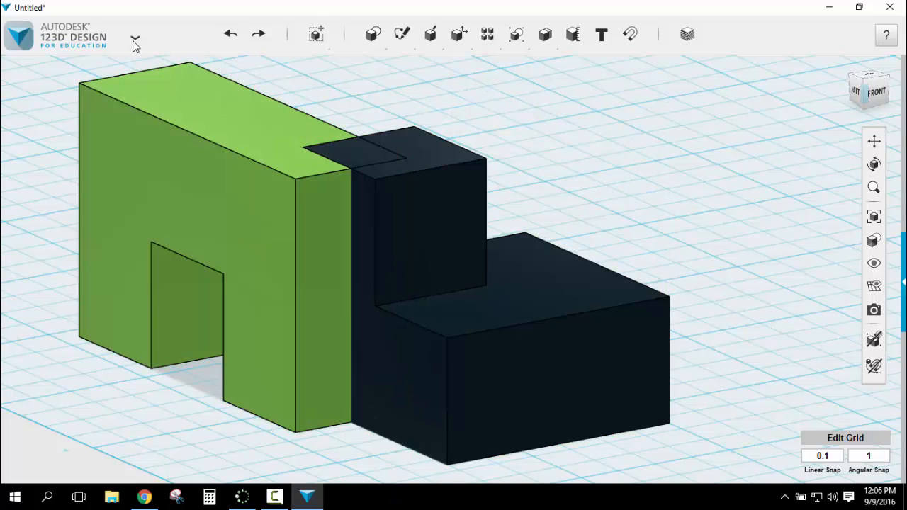
Import the Purple and Red 3D models from the Puzzle Cube folder
left_click(132, 40)
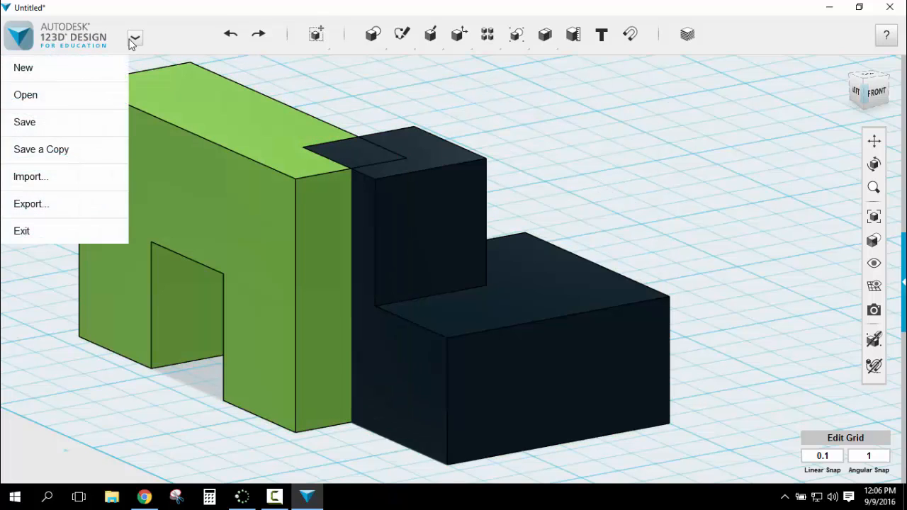
mouse_move(54, 187)
left_click(196, 189)
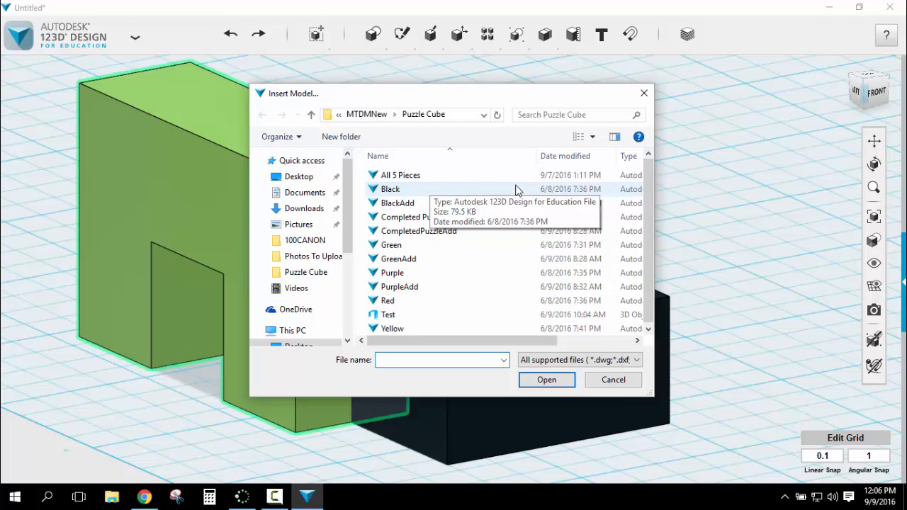
double_click(397, 273)
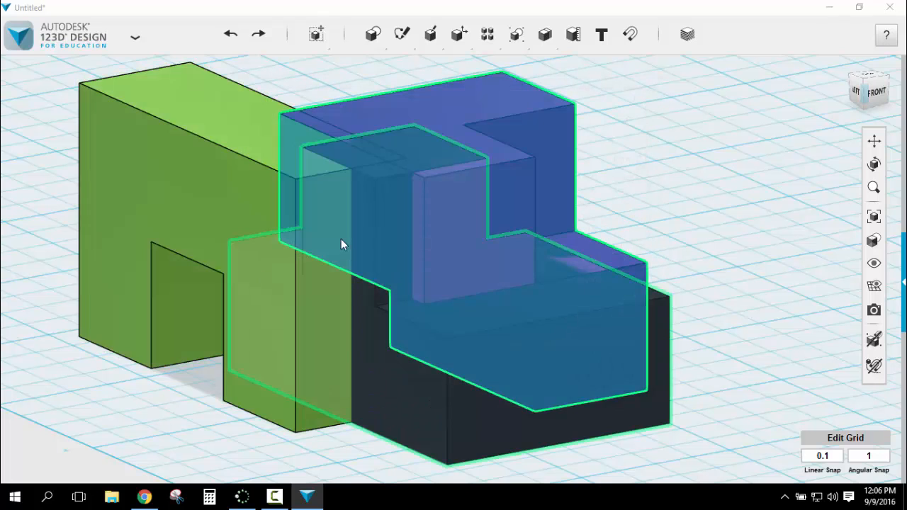
left_click(135, 37)
mouse_move(69, 175)
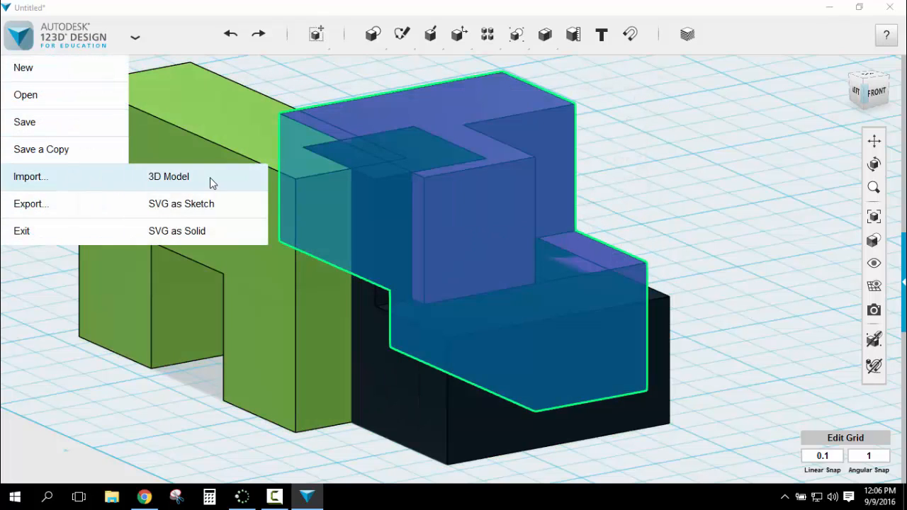
left_click(210, 177)
double_click(414, 309)
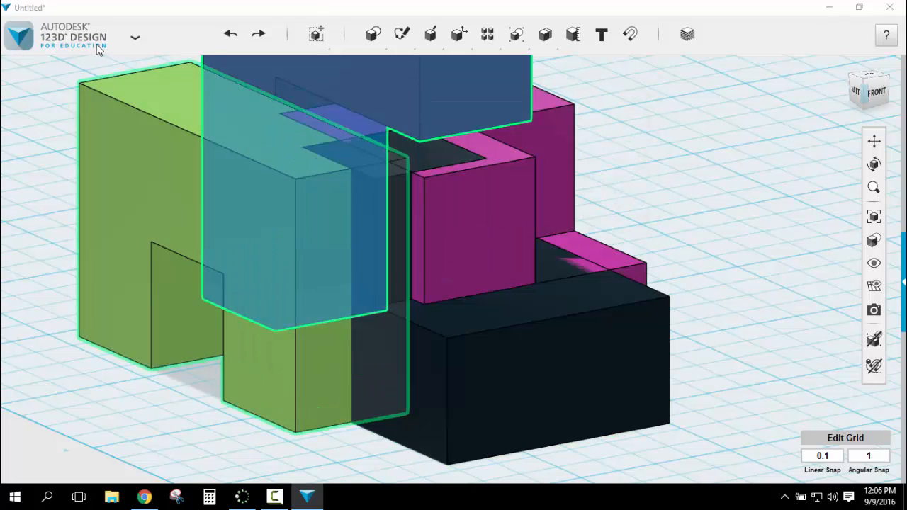
Import the Yellow 3D model from the Puzzle Cube folder and clear the selection
left_click(96, 44)
mouse_move(82, 181)
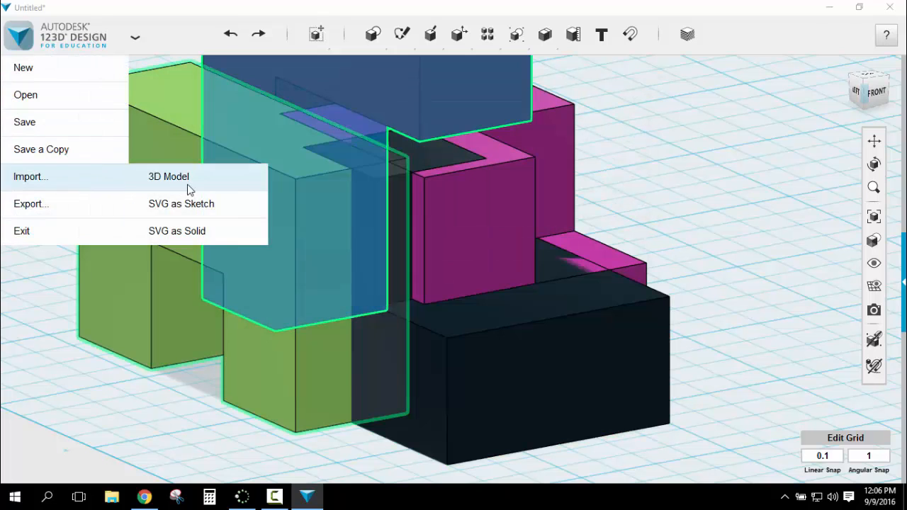
left_click(187, 186)
double_click(406, 330)
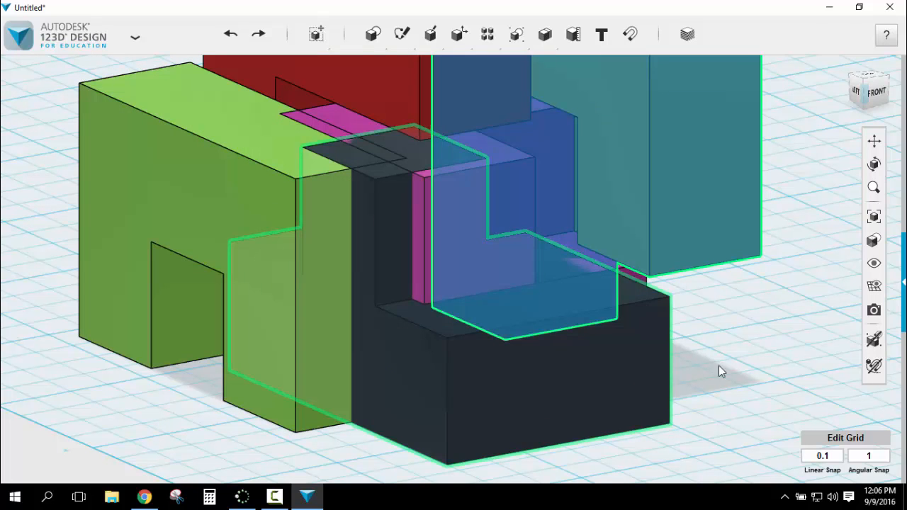
left_click(755, 364)
Separate the overlapping yellow, red, purple, black and green pieces by moving them apart across the grid
left_click(847, 65)
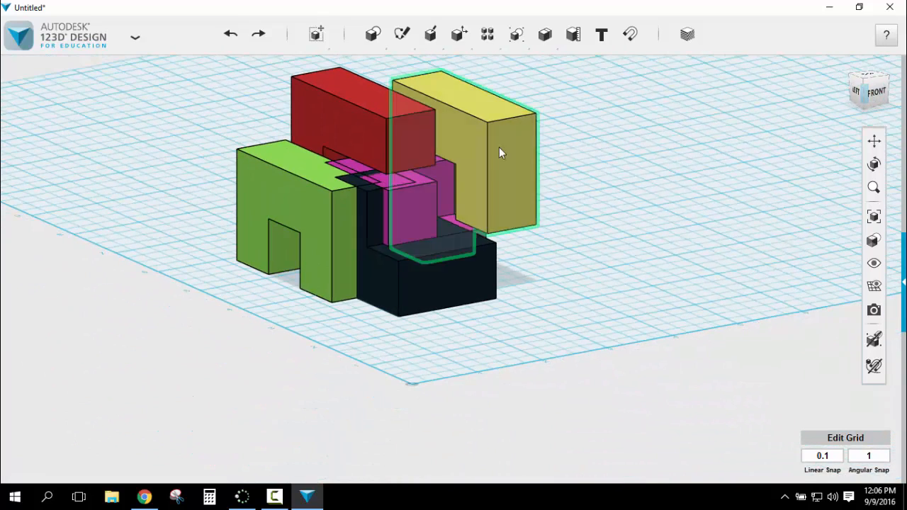
left_click_drag(499, 147, 664, 178)
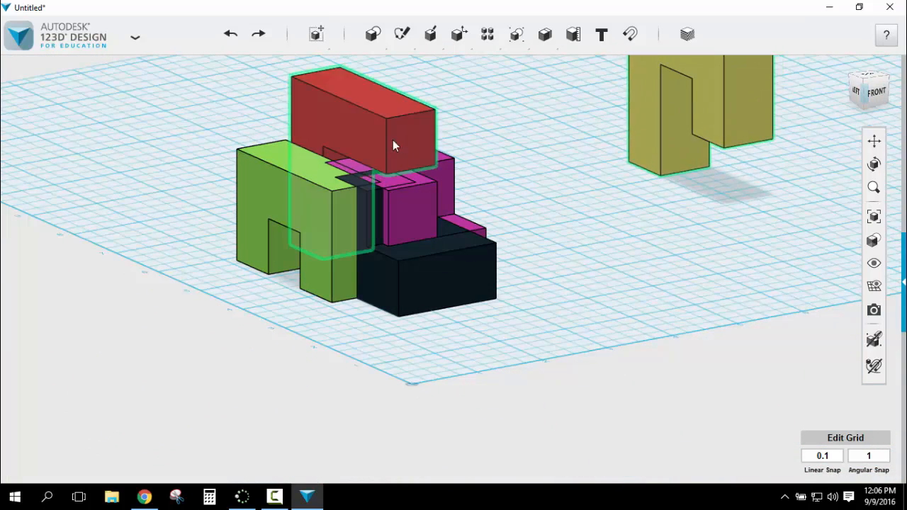
left_click_drag(393, 139, 509, 131)
left_click_drag(427, 164, 385, 80)
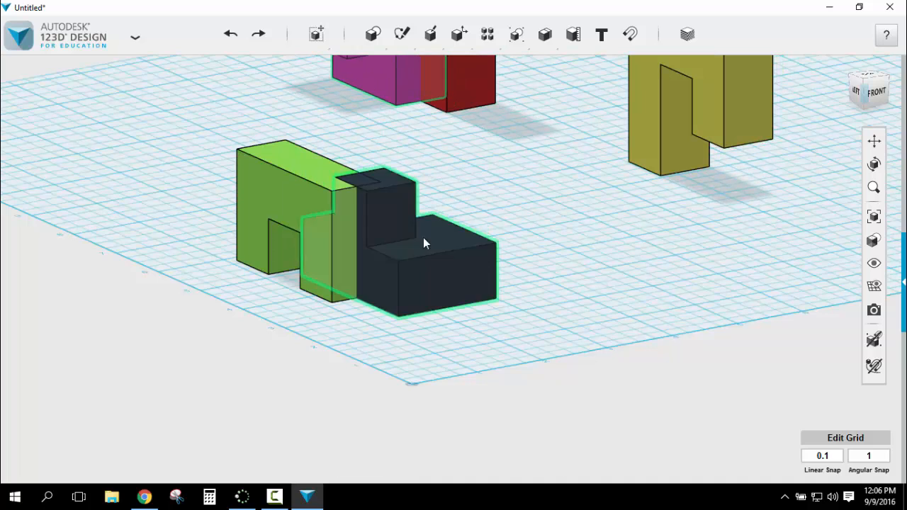
left_click_drag(423, 243, 506, 266)
left_click_drag(304, 219, 239, 60)
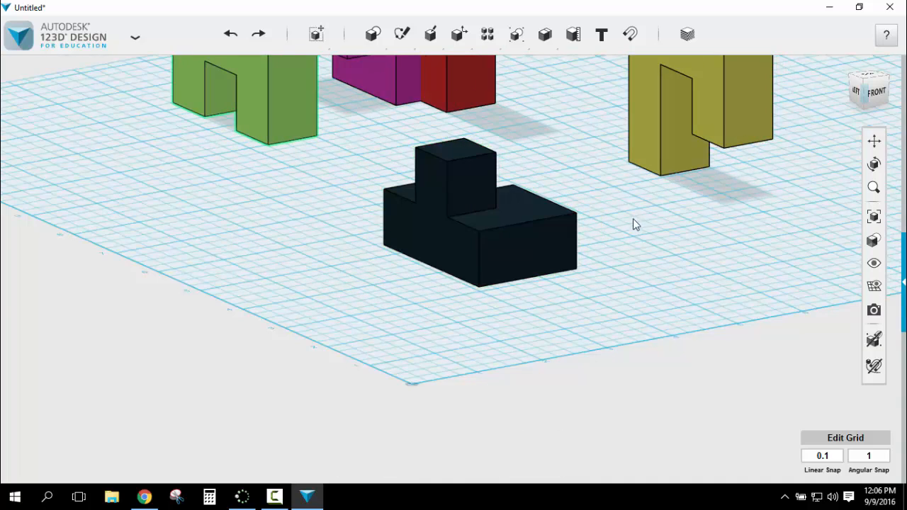
Move the red piece away from the purple piece so all five pieces stand clear of each other
scroll(633, 224, "down", 5)
middle_click_drag(600, 156, 455, 260)
left_click_drag(396, 263, 463, 238)
left_click(452, 302)
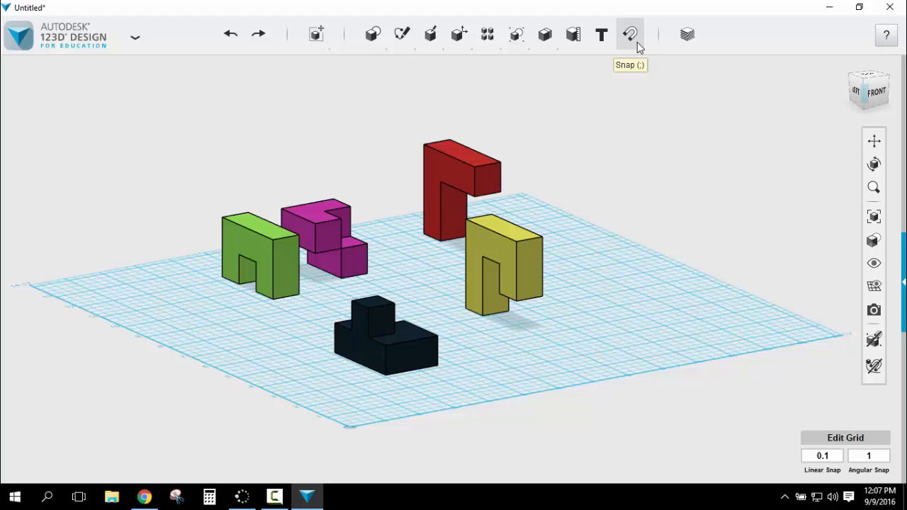
Snap the green piece's broad notched side face onto the top of the black piece's raised cube, without grouping them
left_click(874, 343)
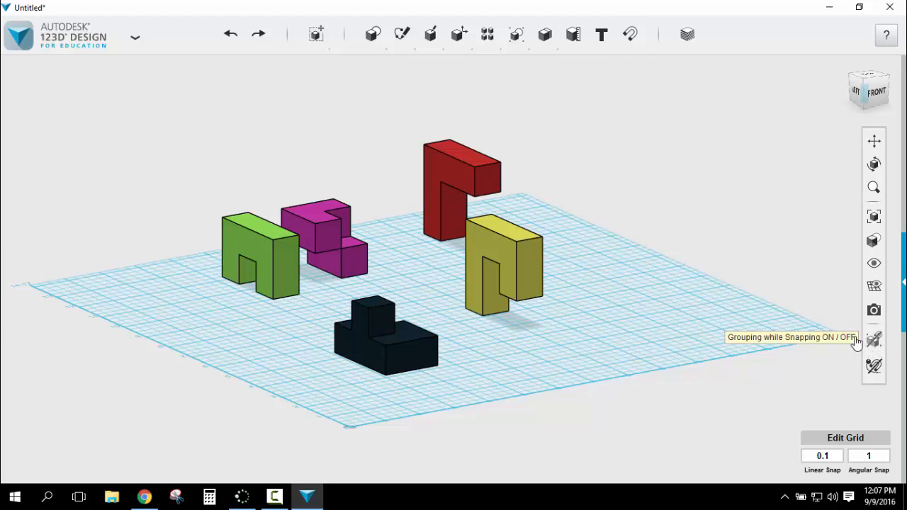
left_click(625, 37)
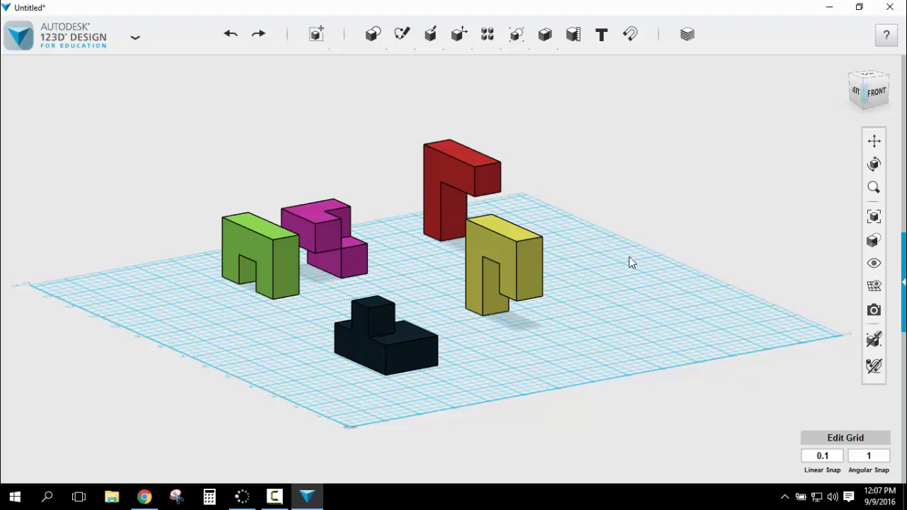
left_click(246, 240)
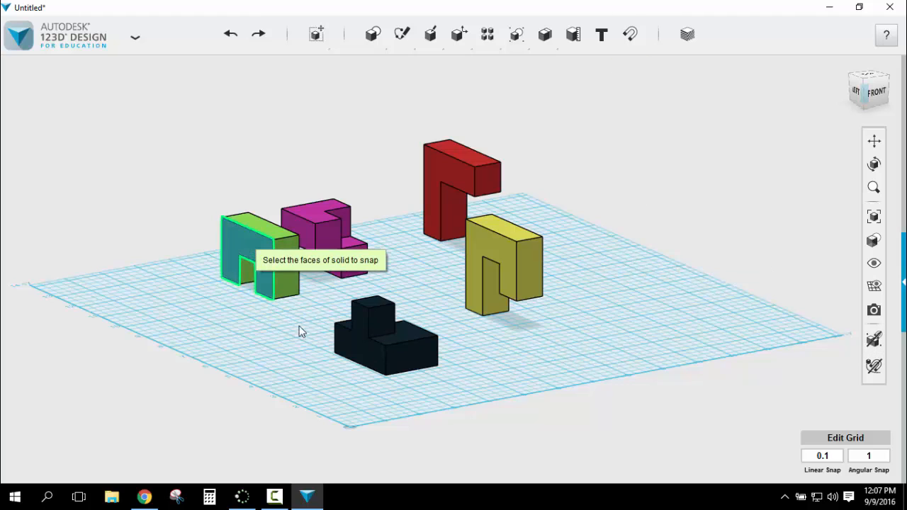
left_click(372, 306)
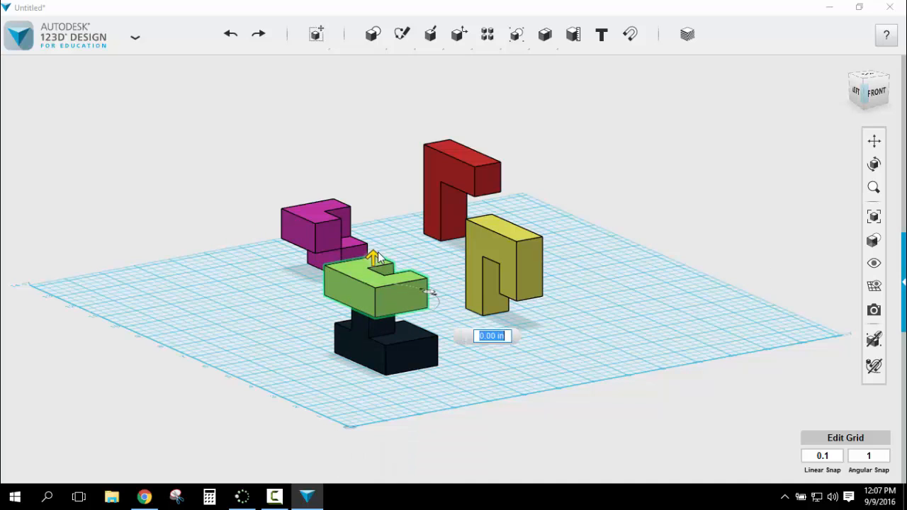
left_click(395, 241)
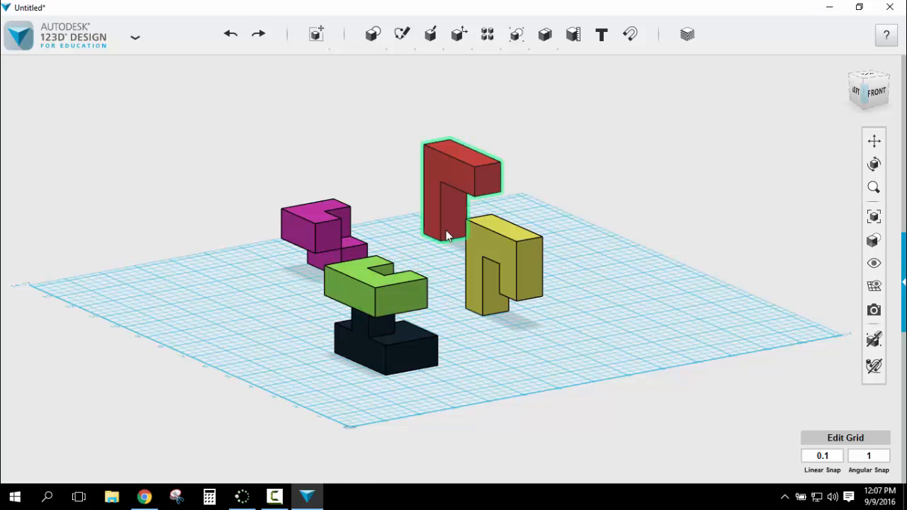
Move the green piece off the black piece to an empty area beside the purple piece
right_click_drag(423, 245, 411, 324)
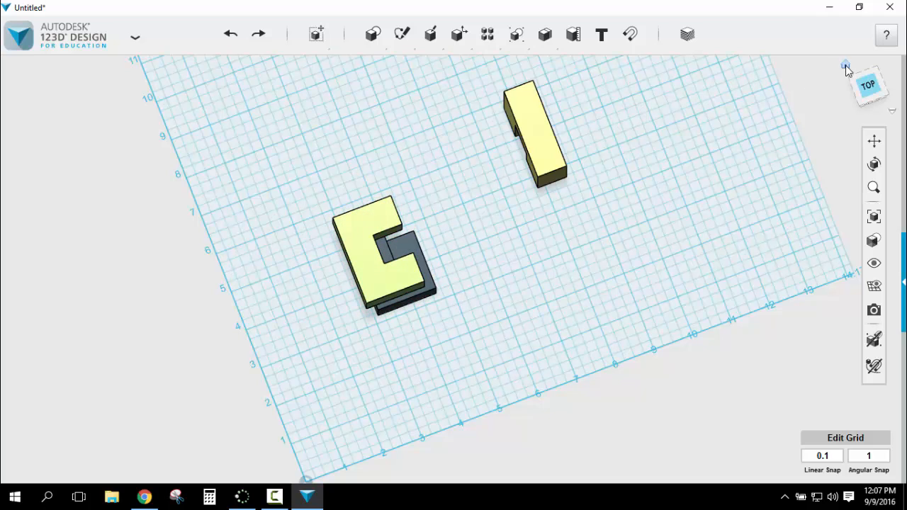
left_click(848, 68)
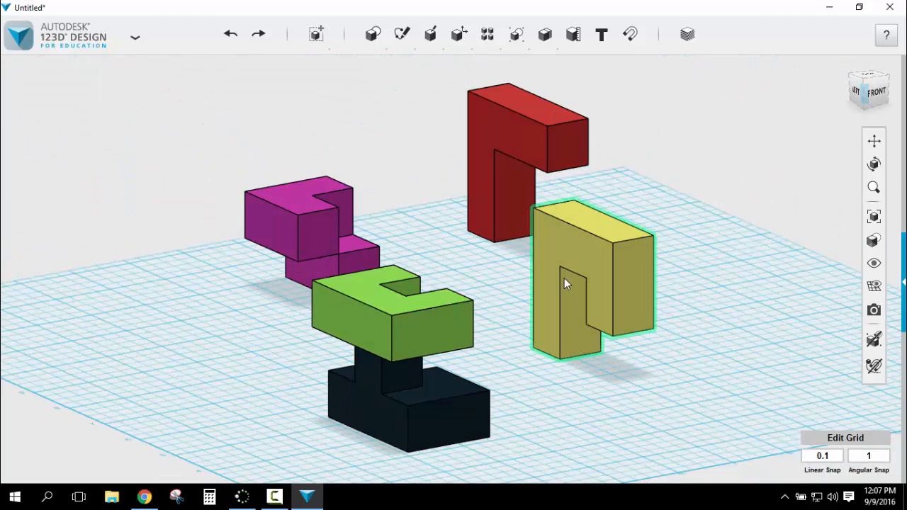
left_click_drag(404, 343, 159, 295)
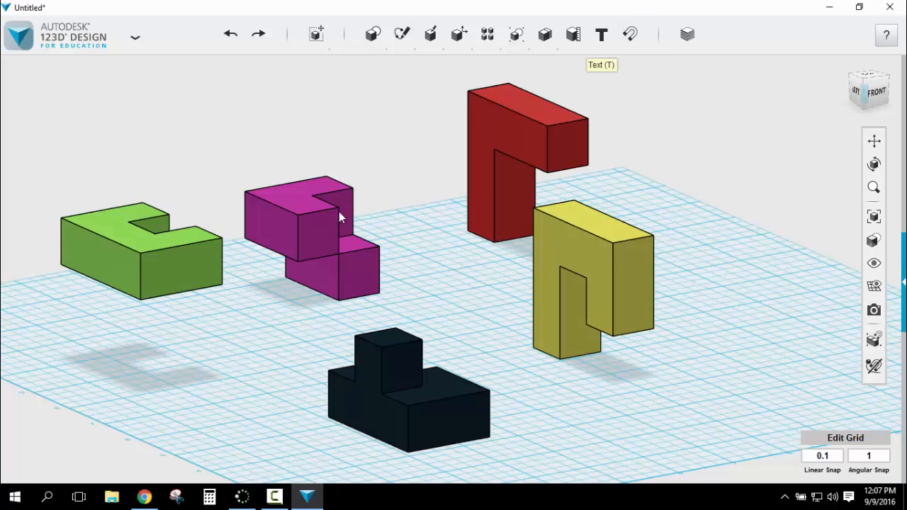
Snap the green piece's upper C-shaped face onto the black piece's raised cube with grouping on, and move the grouped pair around
left_click(117, 237)
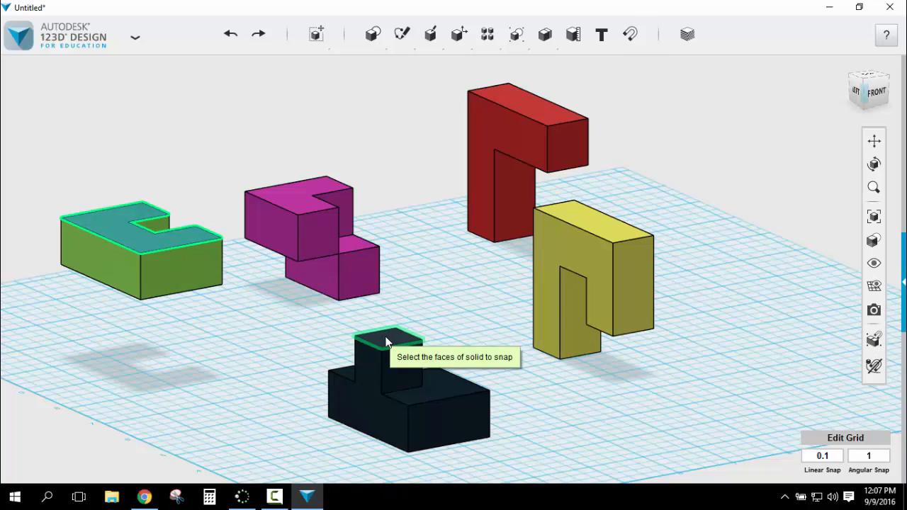
left_click(385, 343)
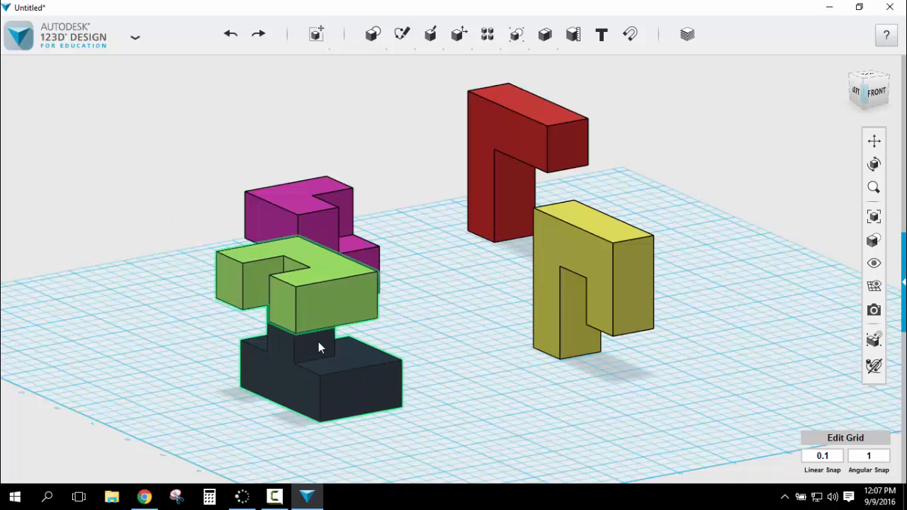
left_click_drag(319, 342, 415, 379)
left_click(481, 361)
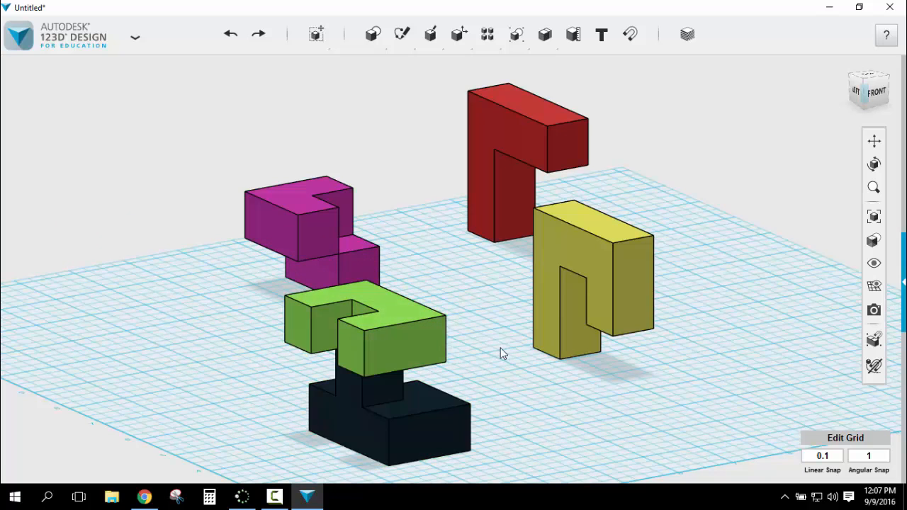
Undo the grouped pair's move and the green-to-black snap, and turn off grouping while snapping
key("ctrl+z")
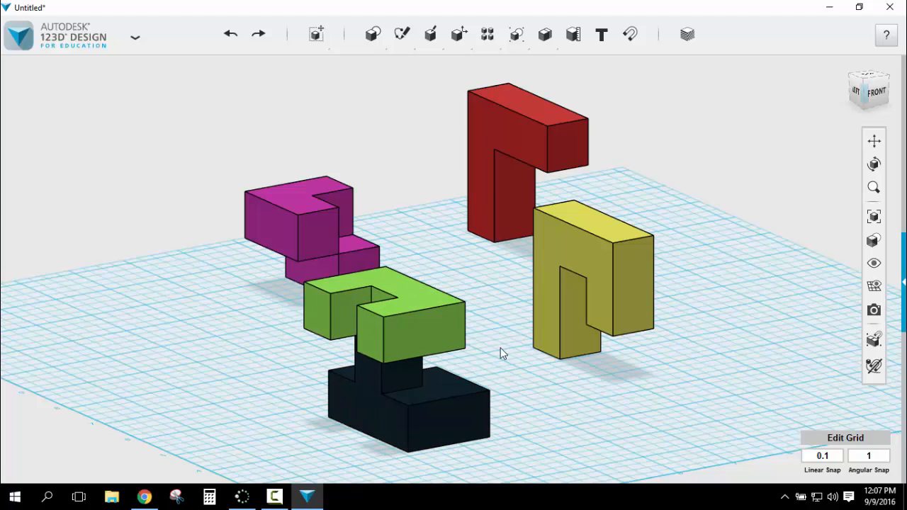
key("ctrl+z")
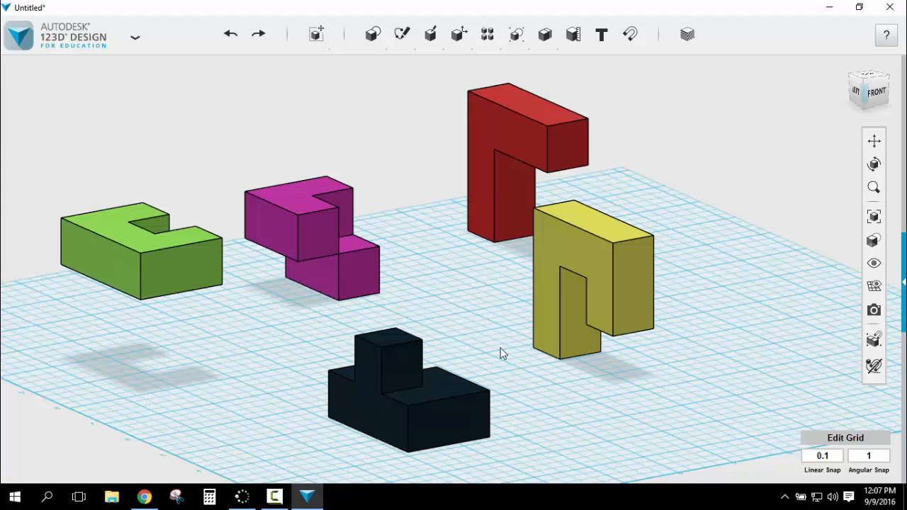
left_click(873, 349)
Snap the inner face of the green piece's notch onto the top of the black piece's raised cube
left_click(631, 34)
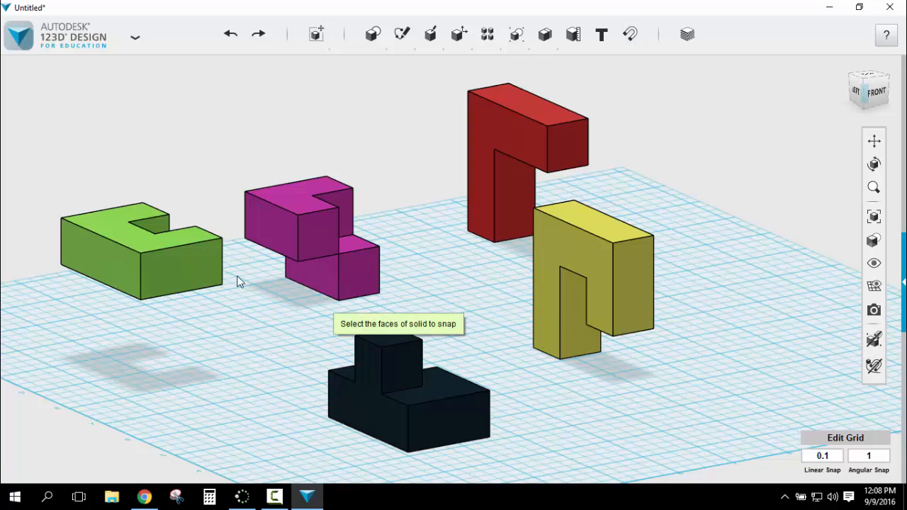
right_click_drag(293, 288, 380, 170)
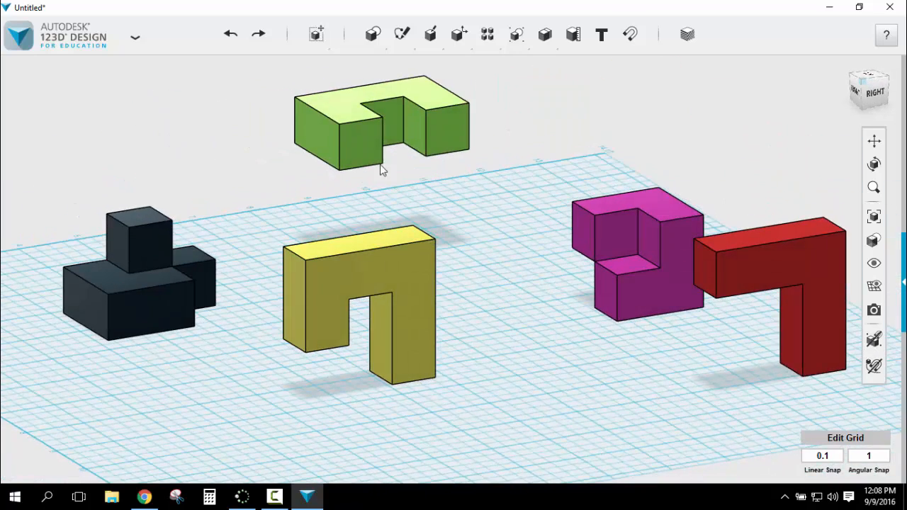
left_click(392, 121)
right_click_drag(274, 243, 247, 371)
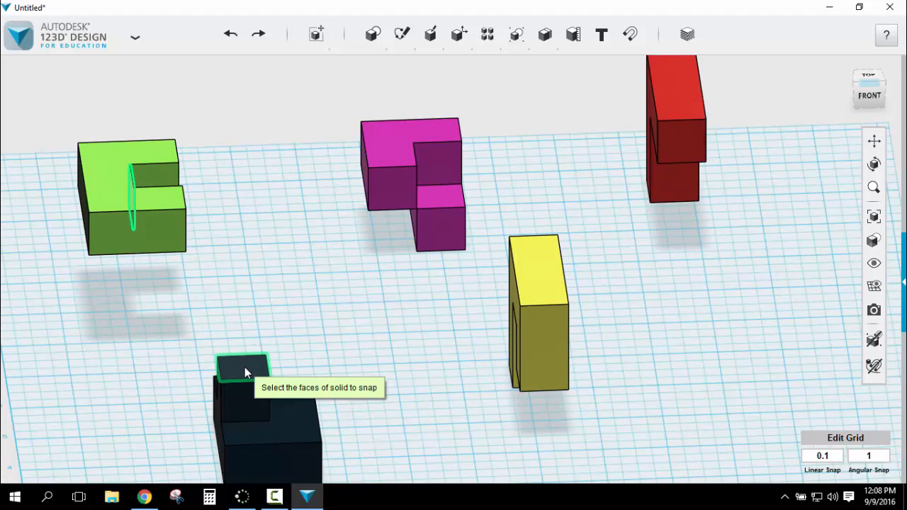
left_click(245, 367)
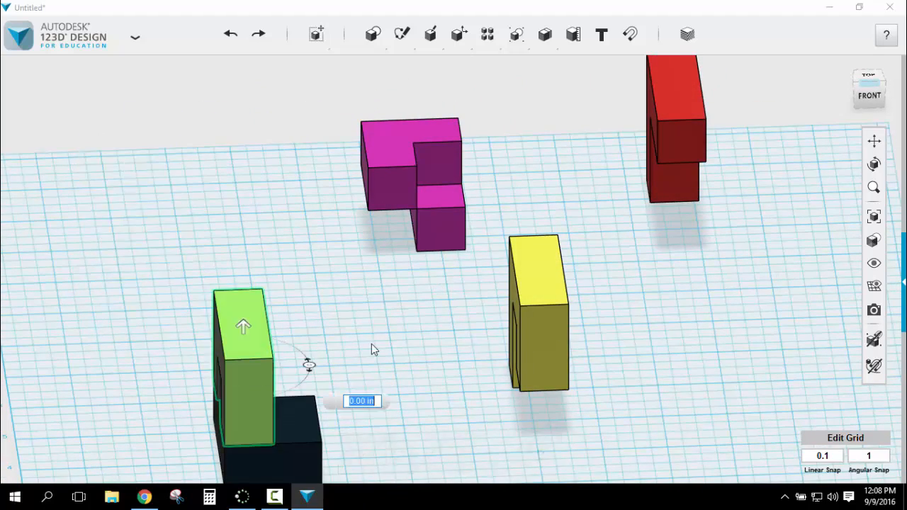
left_click(370, 344)
right_click_drag(381, 342, 399, 329)
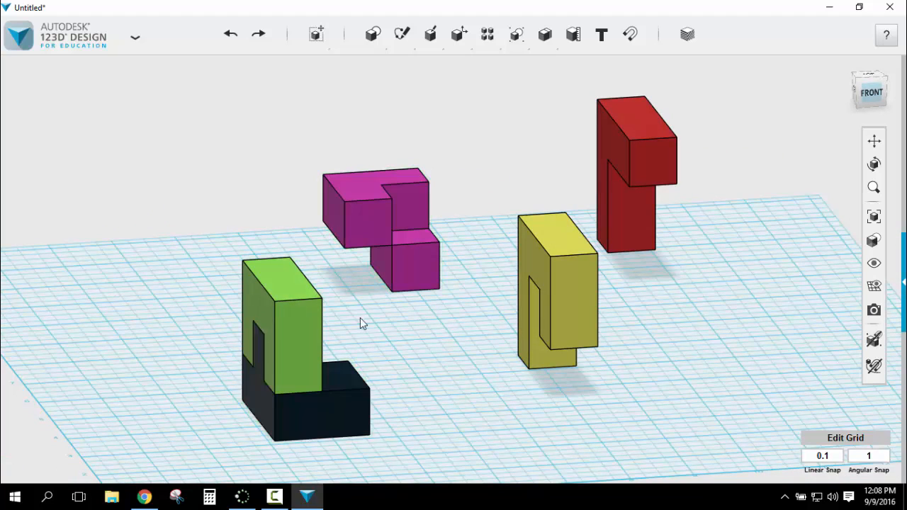
left_click_drag(379, 230, 400, 346)
right_click_drag(687, 302, 659, 303)
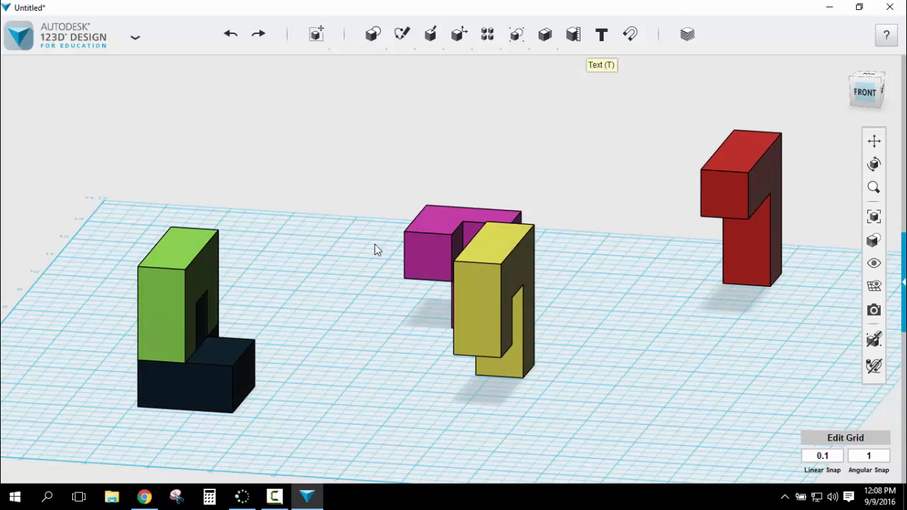
Snap the end face of the purple piece's lower cube onto the free end face of the black piece's arm
mouse_move(373, 248)
right_mouse_down()
mouse_move(415, 236)
mouse_move(366, 262)
right_mouse_up()
right_click_drag(426, 329, 222, 284)
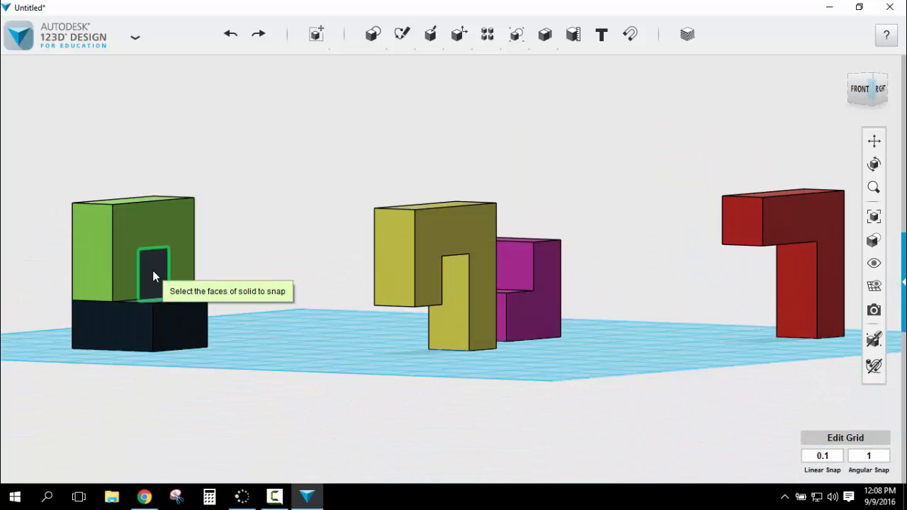
right_click_drag(254, 279, 331, 252)
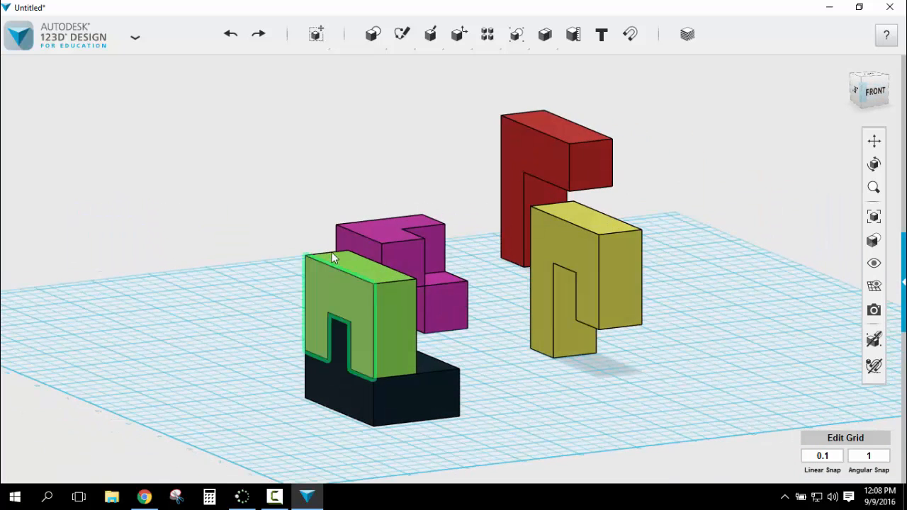
right_click_drag(370, 291, 199, 320)
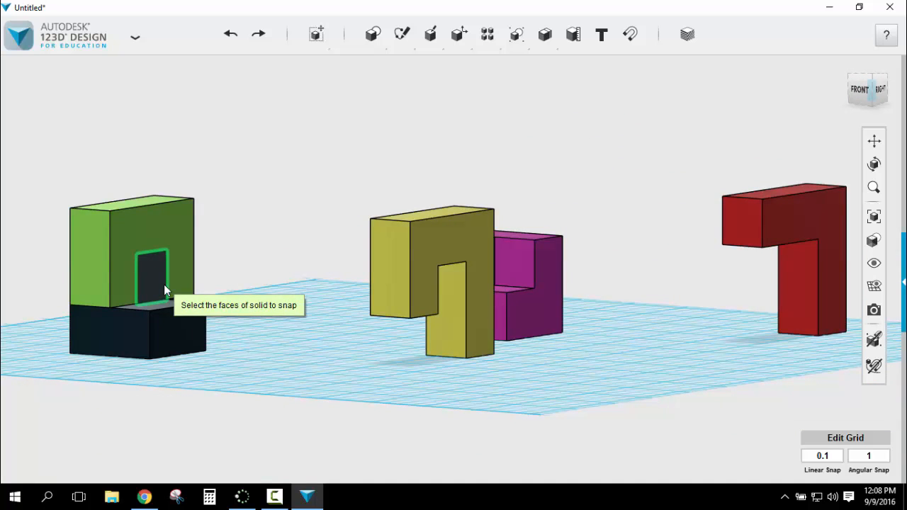
right_click_drag(287, 281, 411, 247)
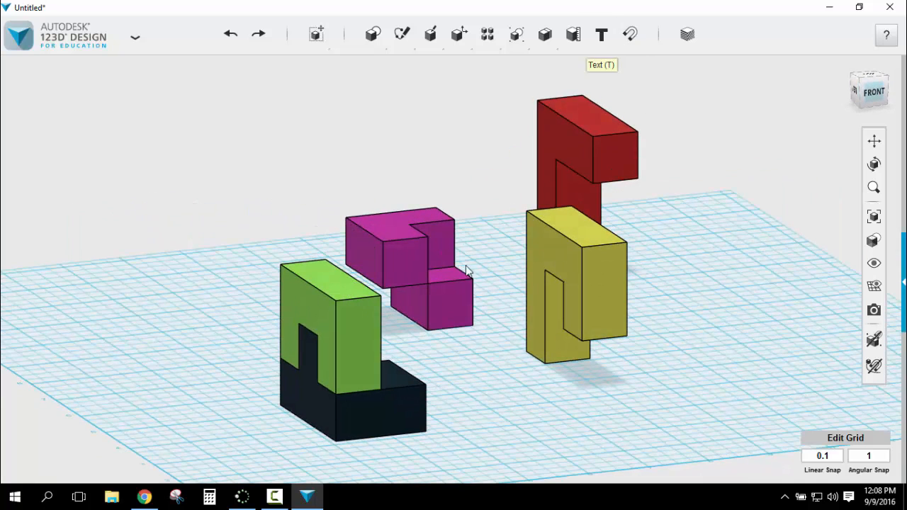
left_click(420, 305)
right_click_drag(462, 375, 383, 360)
left_click(189, 339)
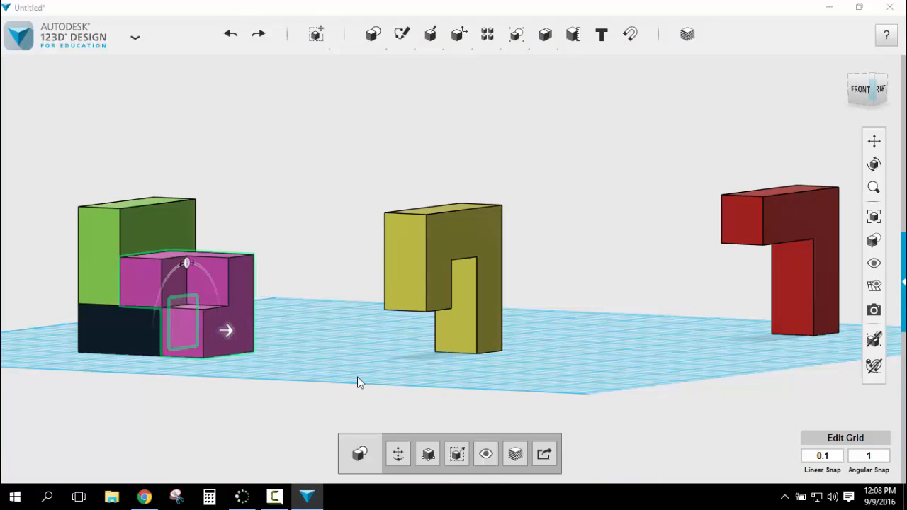
left_click(362, 351)
Group the green, black and purple pieces into one object
right_click_drag(359, 355, 395, 373)
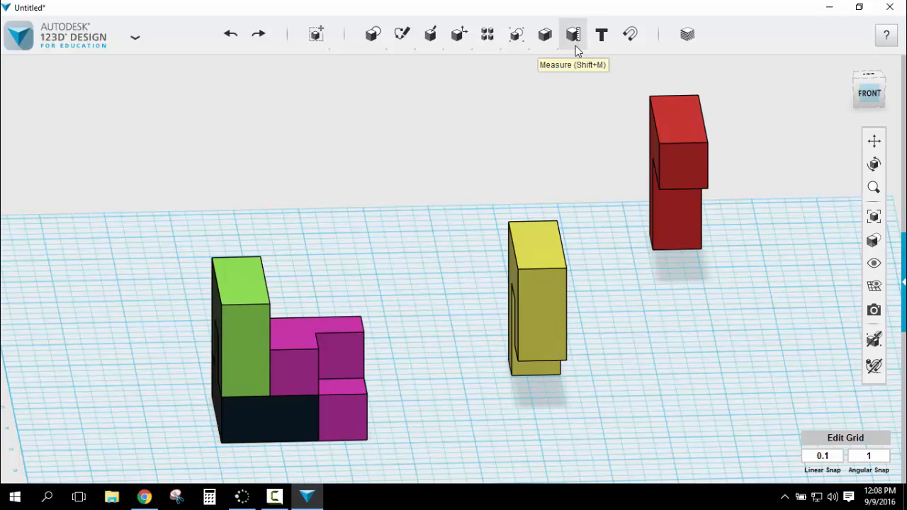
mouse_move(550, 46)
mouse_move(517, 36)
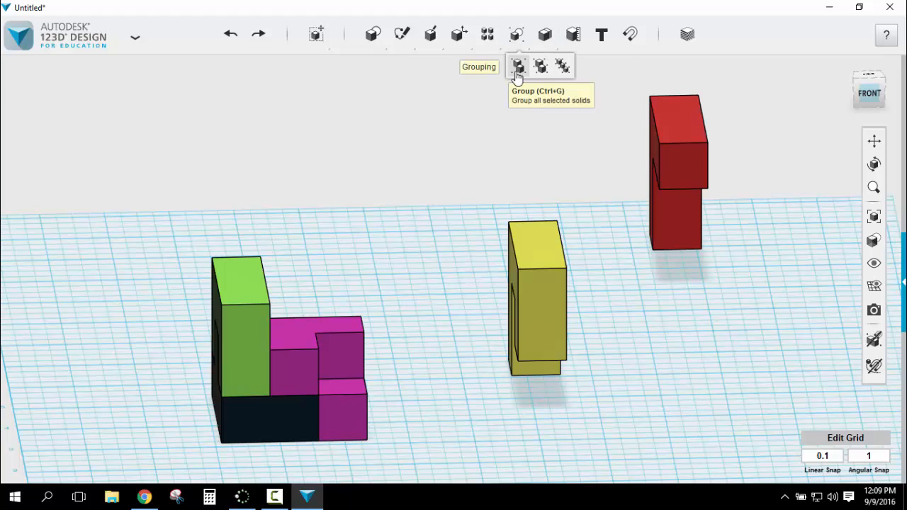
left_click(516, 73)
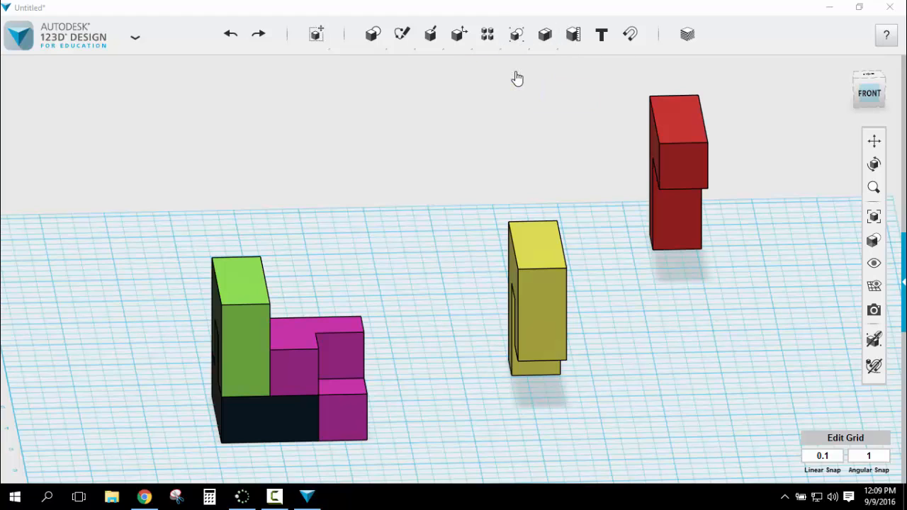
left_click(239, 336)
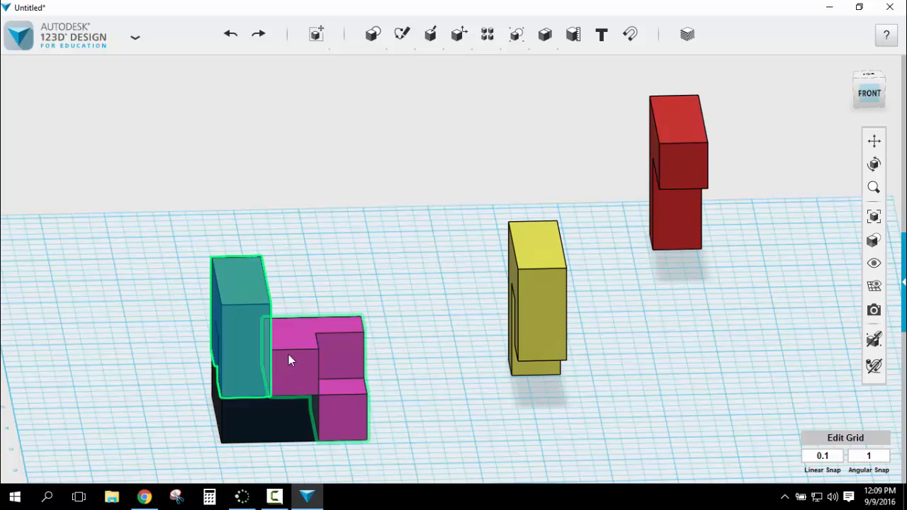
left_click(287, 361)
key("Return")
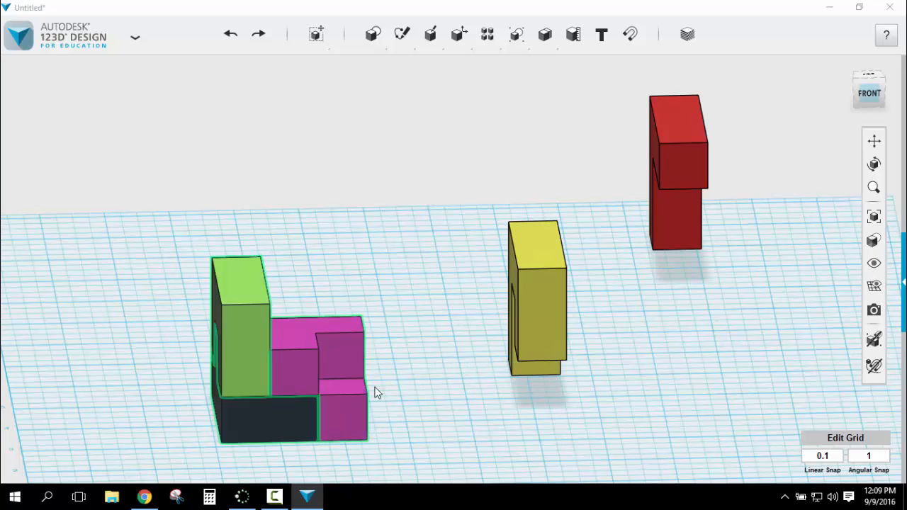
left_click_drag(341, 344, 409, 404)
left_click(411, 404)
Snap the red piece's flat L-shaped side face onto the green piece's side face above the purple piece
left_click(845, 66)
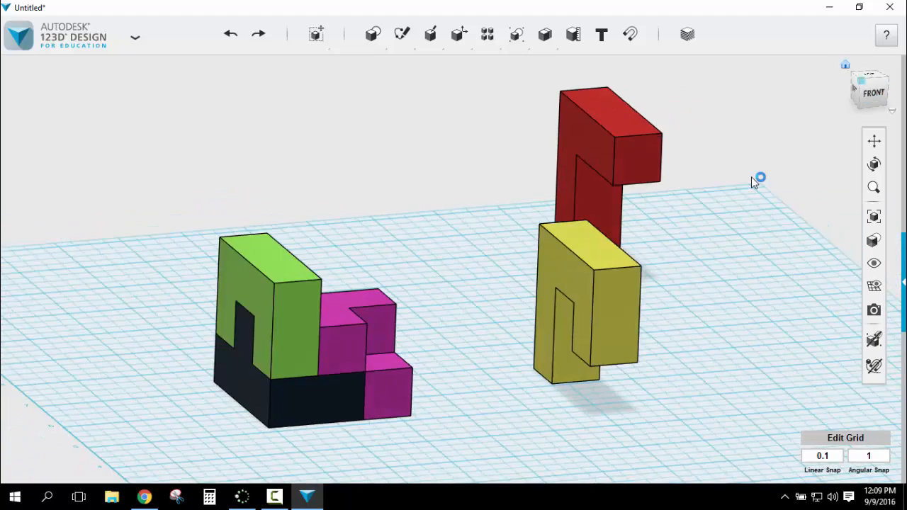
left_click(889, 78)
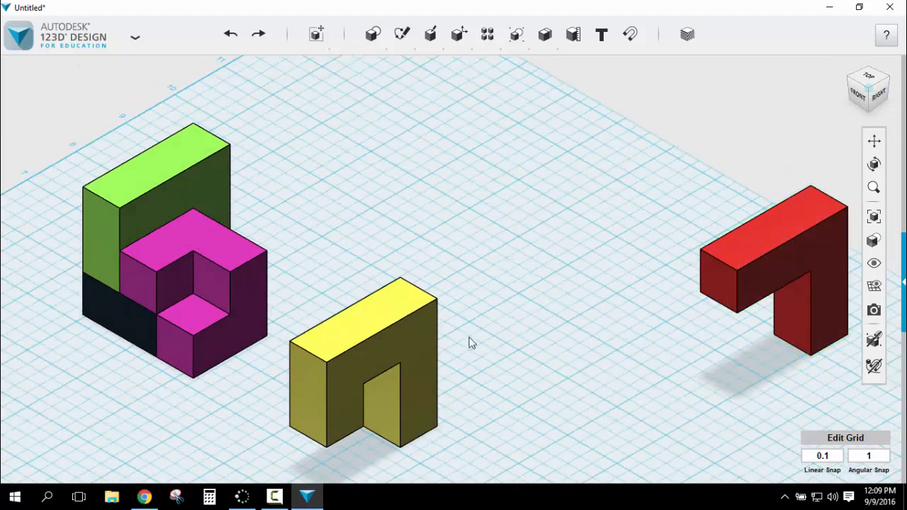
left_click(624, 39)
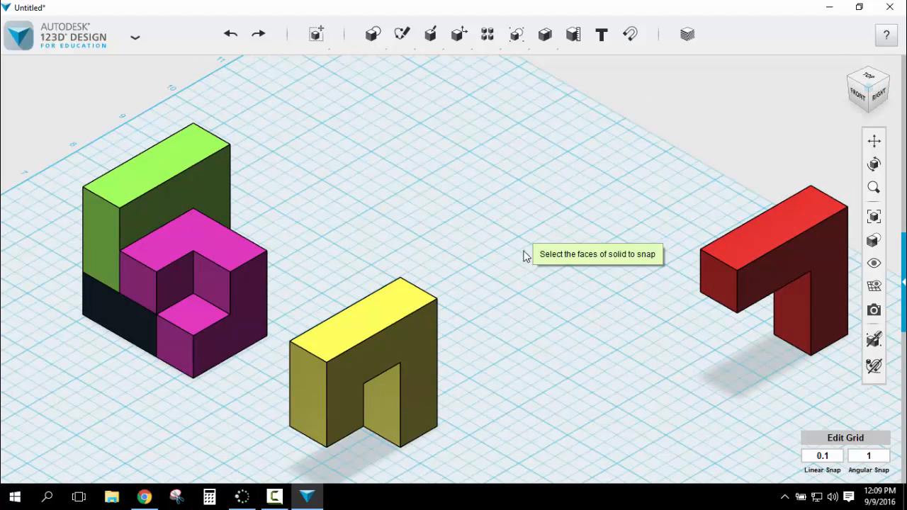
right_click_drag(574, 223, 613, 155)
left_click(628, 35)
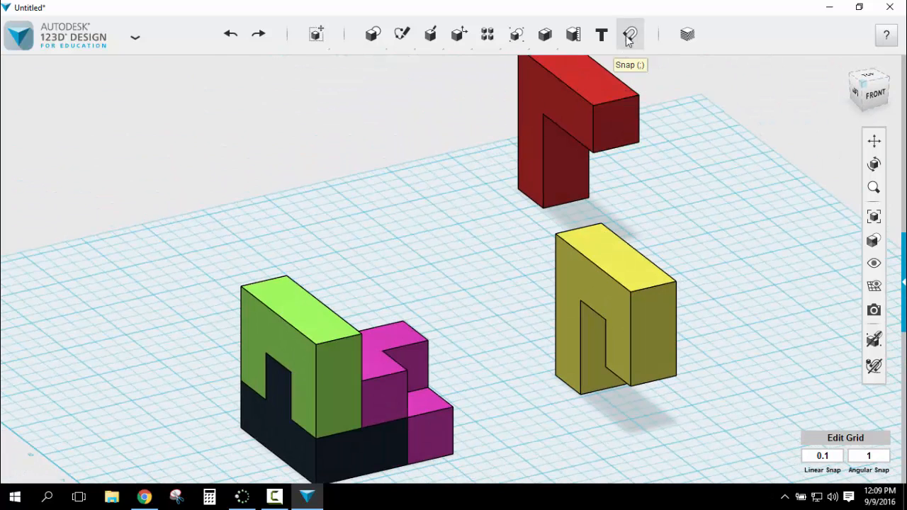
left_click(561, 105)
right_click_drag(409, 205, 201, 219)
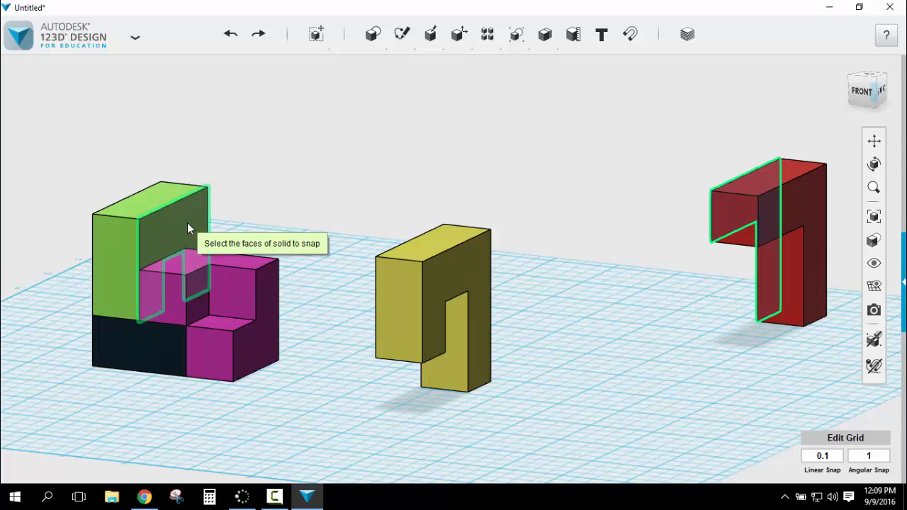
left_click(187, 223)
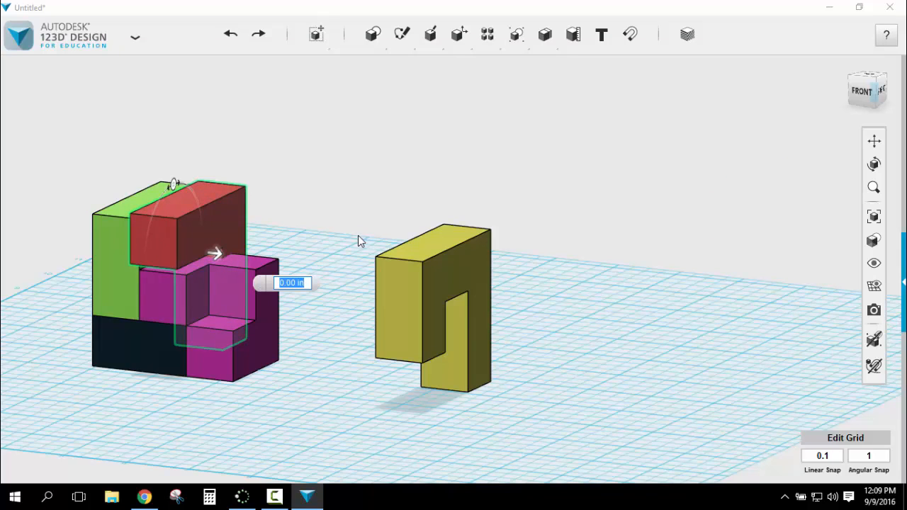
left_click(335, 265)
Align the red piece and the green-black-purple group flush along their front edges with the Align tool
right_click_drag(336, 265, 205, 209)
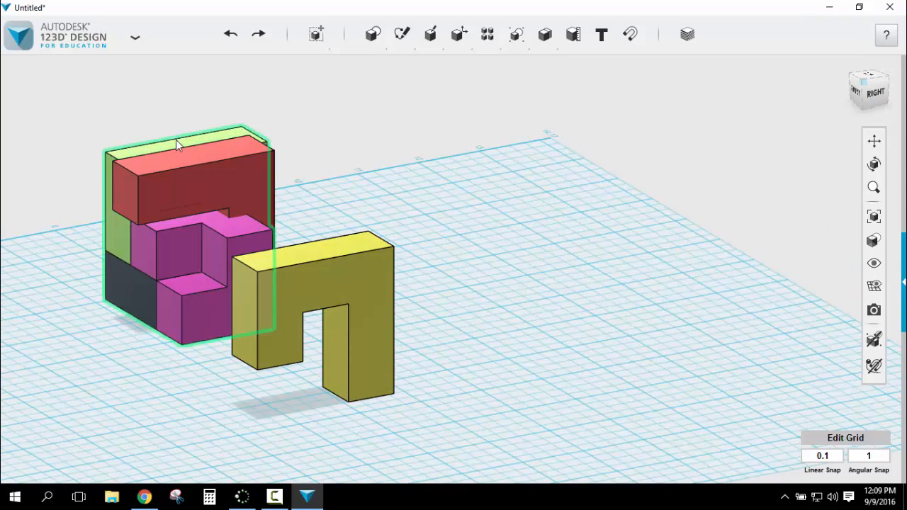
right_click_drag(340, 203, 359, 202)
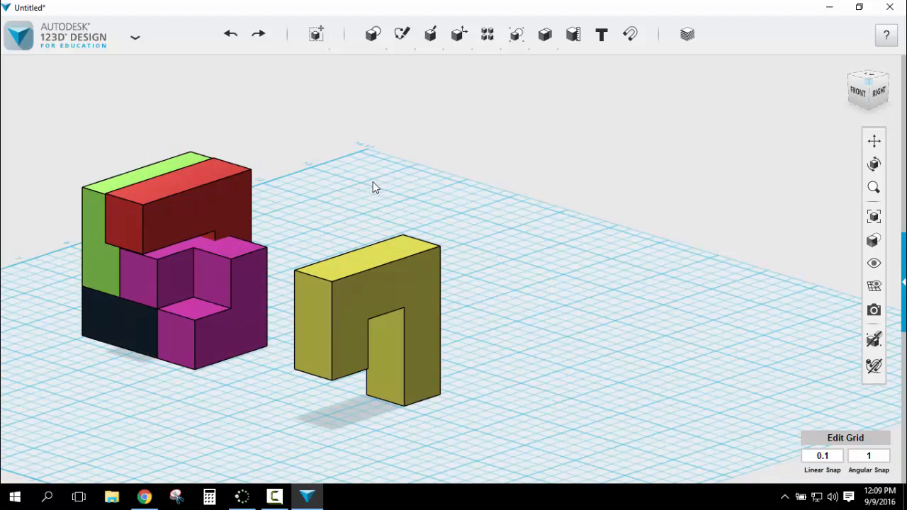
mouse_move(316, 36)
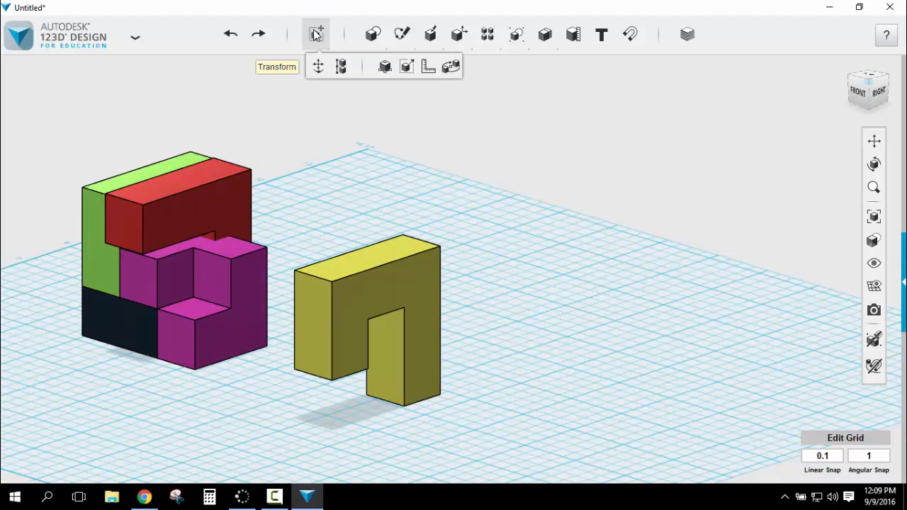
left_click(341, 67)
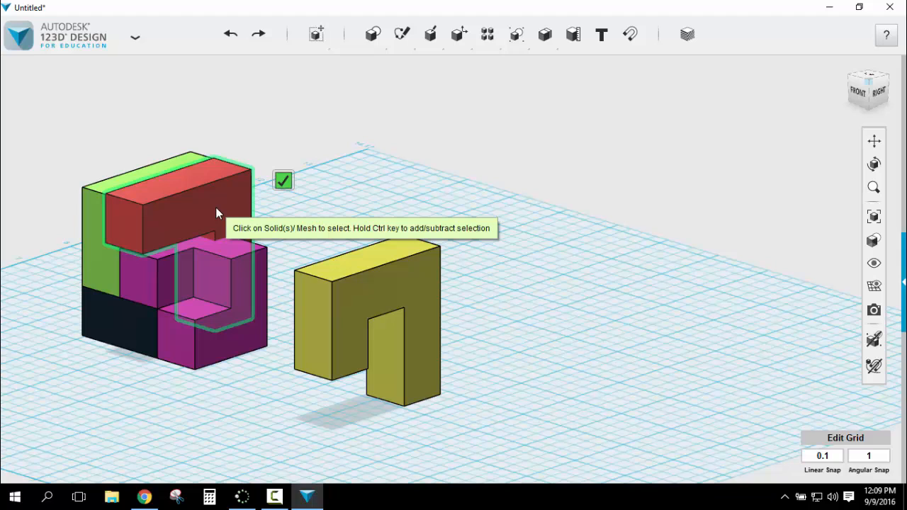
left_click(216, 210)
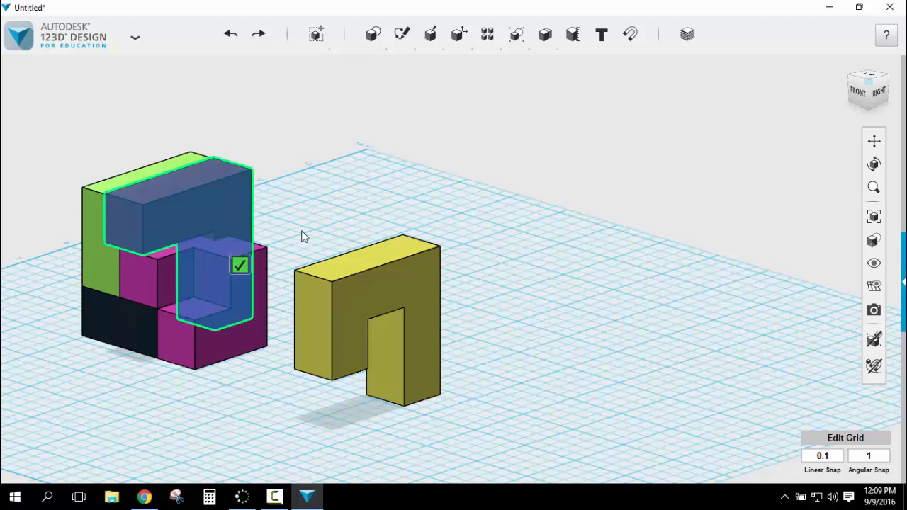
left_click(97, 266, "ctrl")
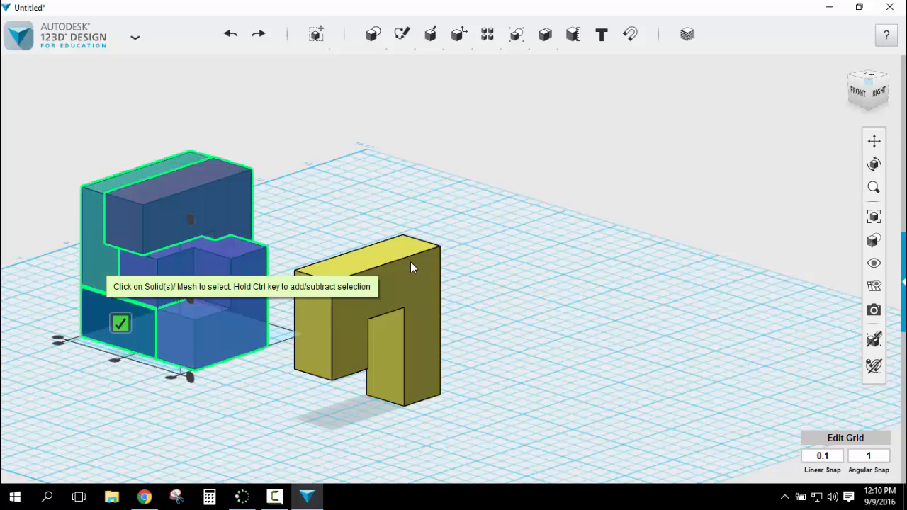
right_click_drag(367, 196, 409, 270)
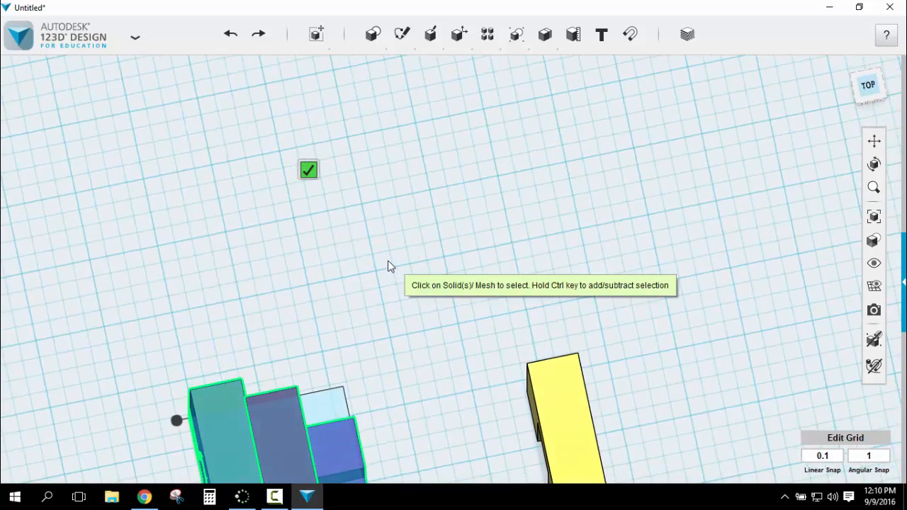
middle_click_drag(397, 287, 508, 111)
mouse_move(553, 291)
right_mouse_down()
mouse_move(539, 294)
mouse_move(545, 298)
right_mouse_up()
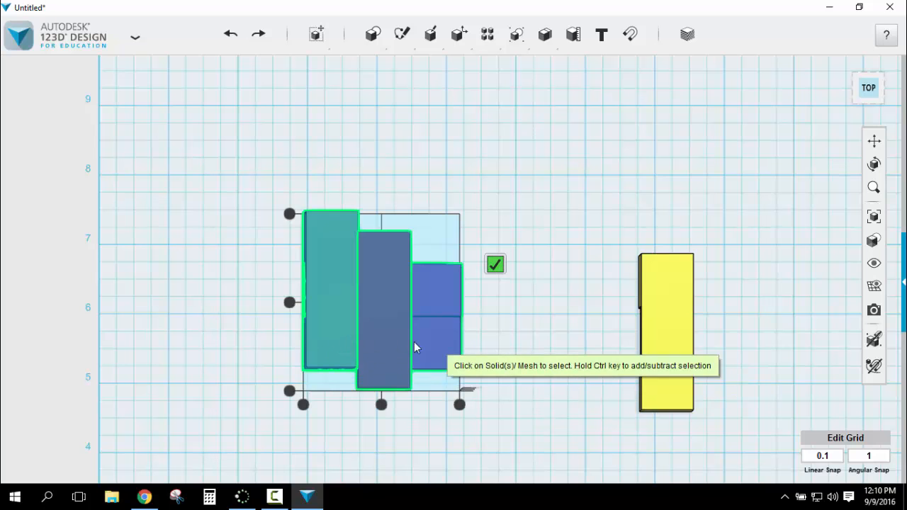
left_click(291, 390)
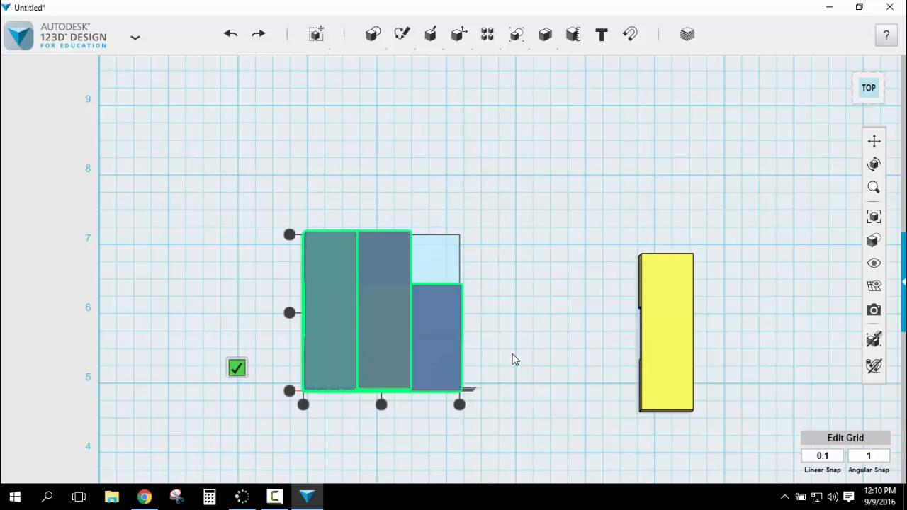
Align the red piece vertically with the green-black-purple group and complete the alignment
right_click_drag(516, 352, 503, 246)
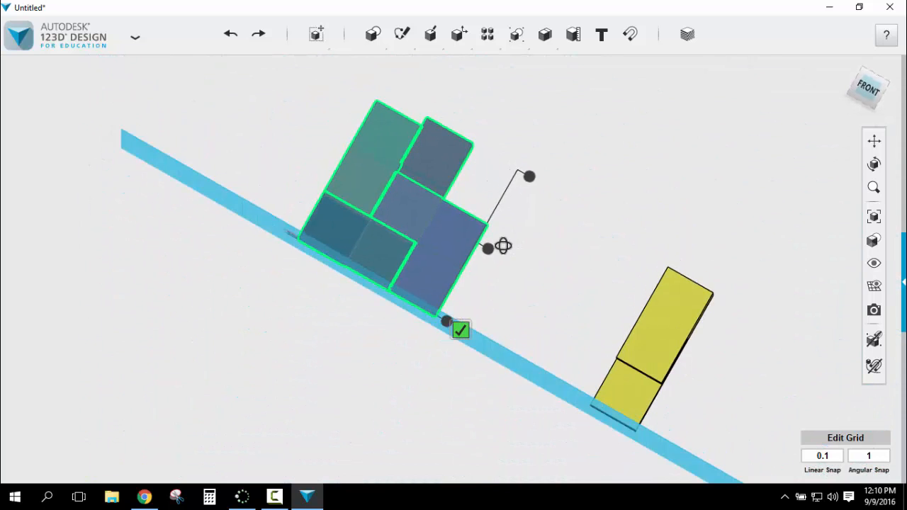
left_click(881, 96)
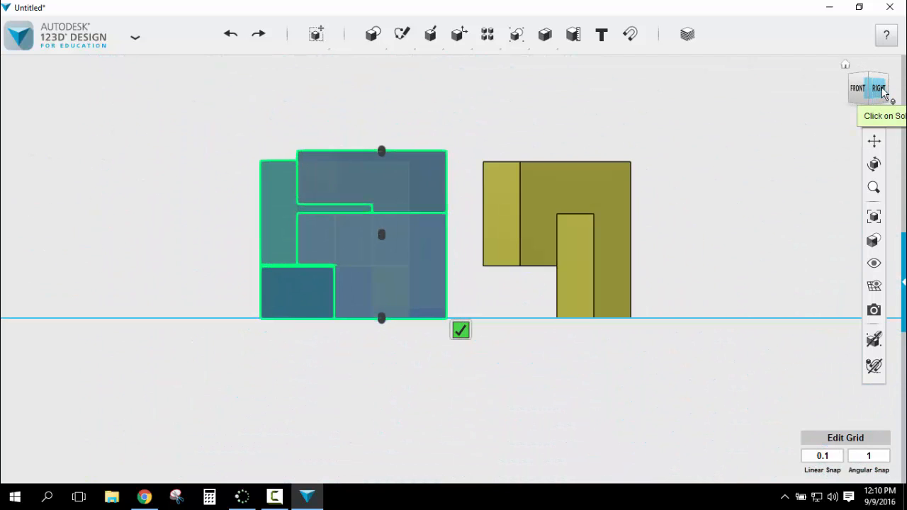
left_click(880, 90)
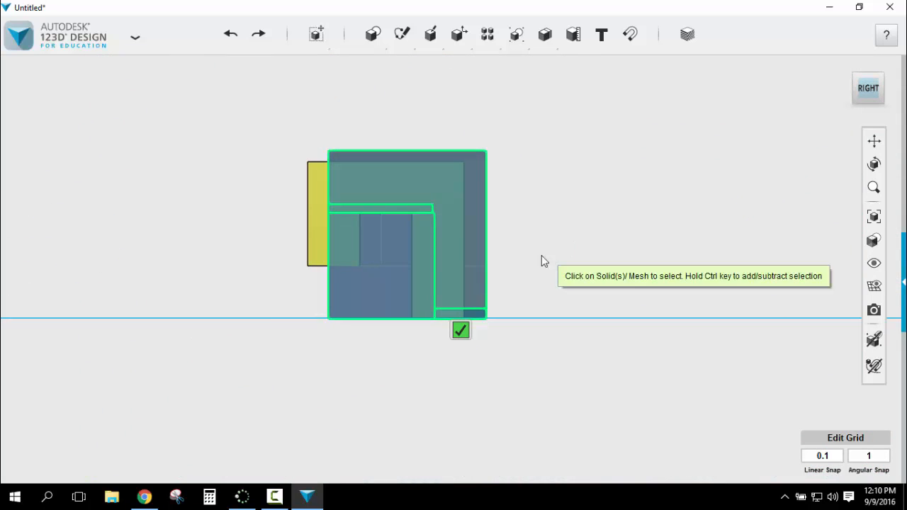
right_click_drag(583, 141, 583, 191)
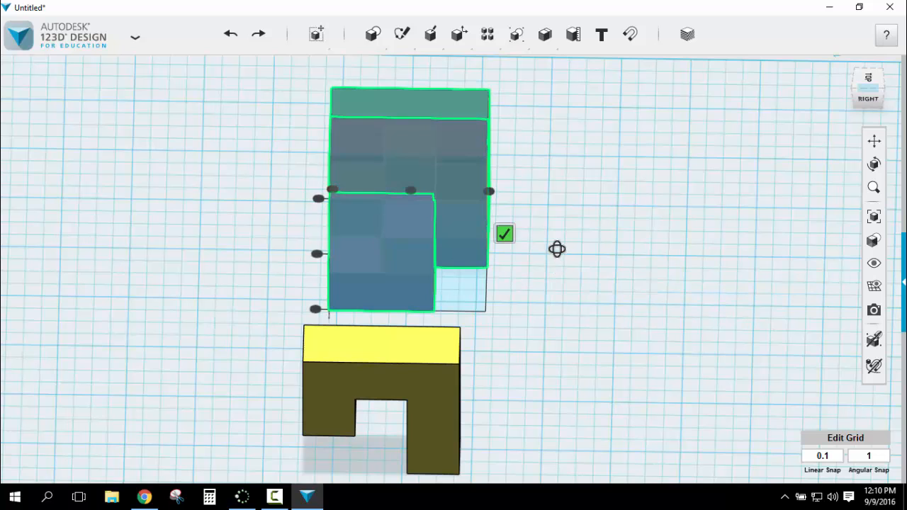
right_click_drag(557, 249, 589, 205)
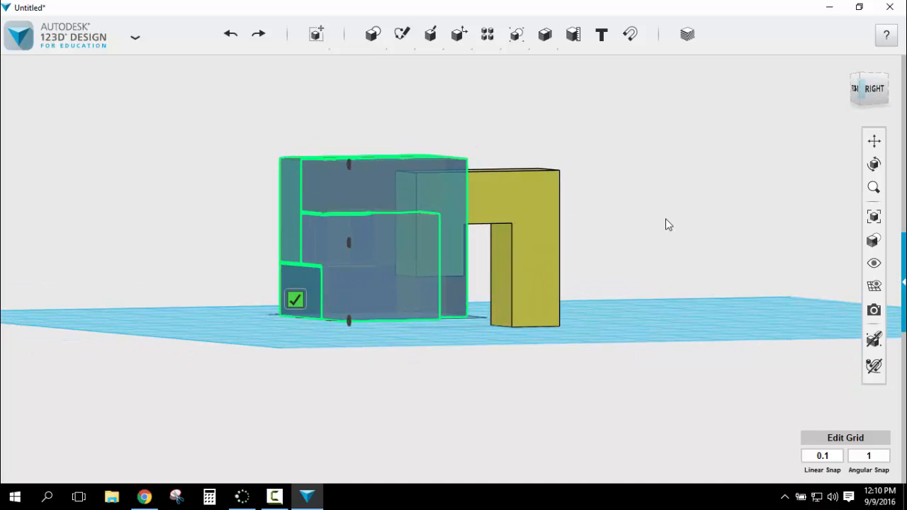
left_click(297, 301)
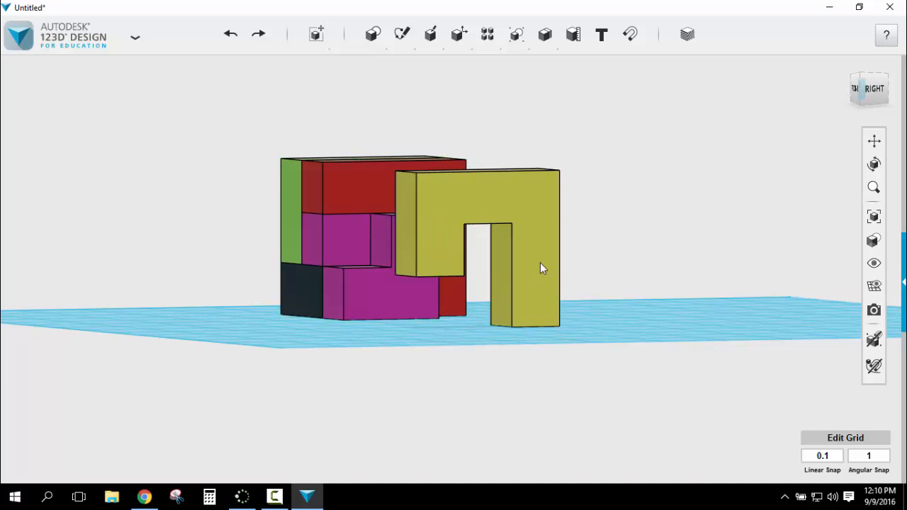
Group the red piece with the existing green, black and purple group
left_click(846, 65)
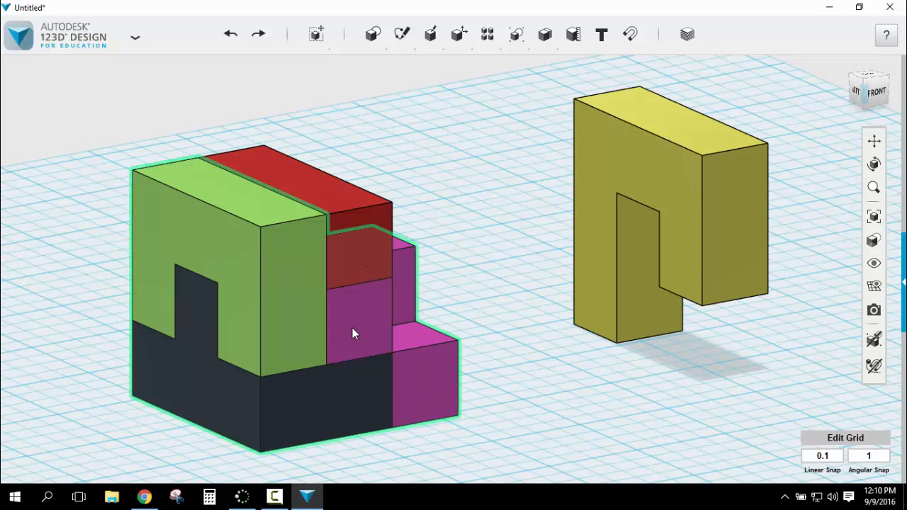
mouse_move(526, 48)
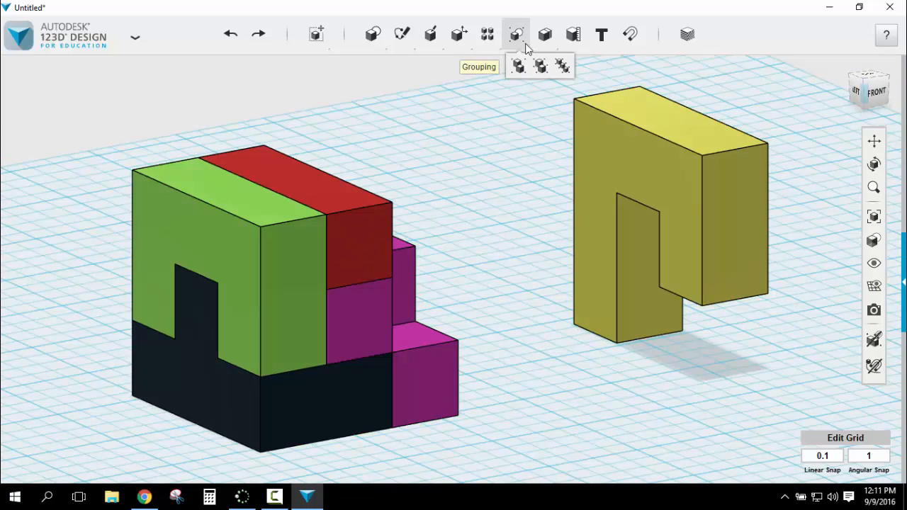
left_click(384, 226)
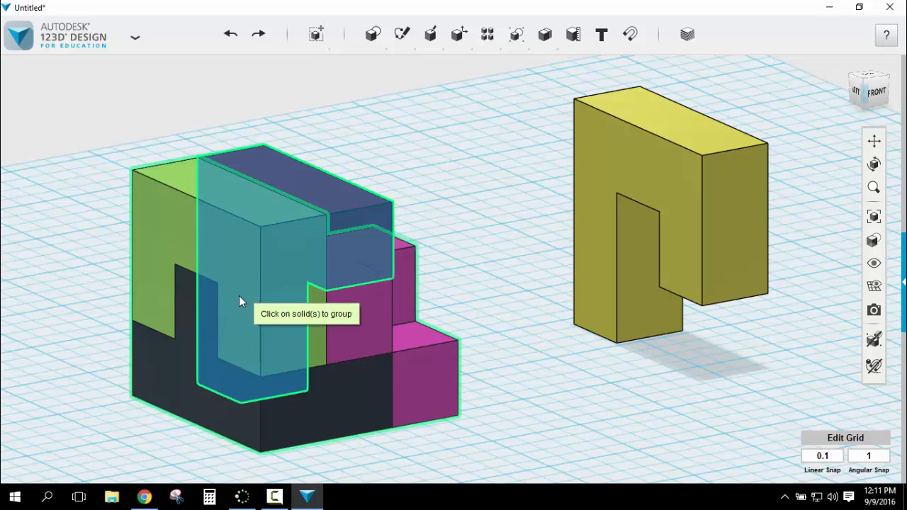
left_click(239, 295)
left_click(433, 160)
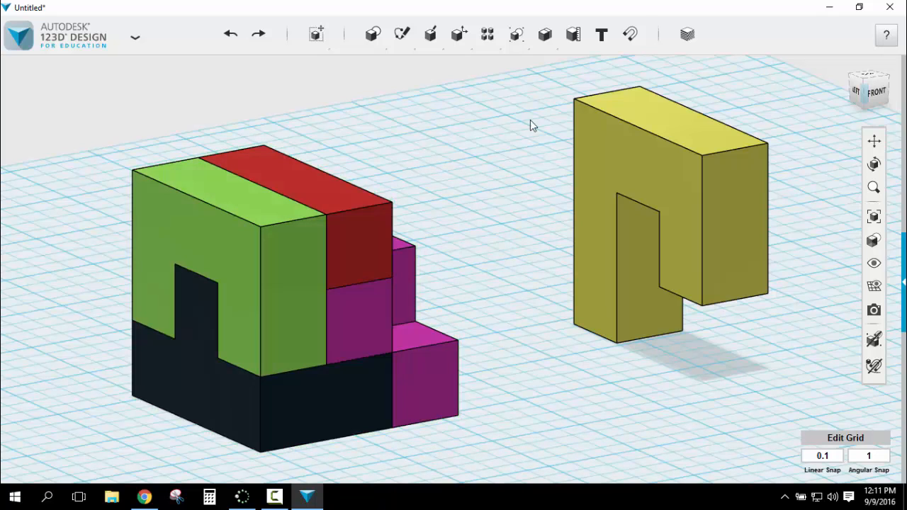
Snap the yellow piece's notched flat side face onto the exposed side face of the red piece
left_click(631, 37)
left_click(600, 142)
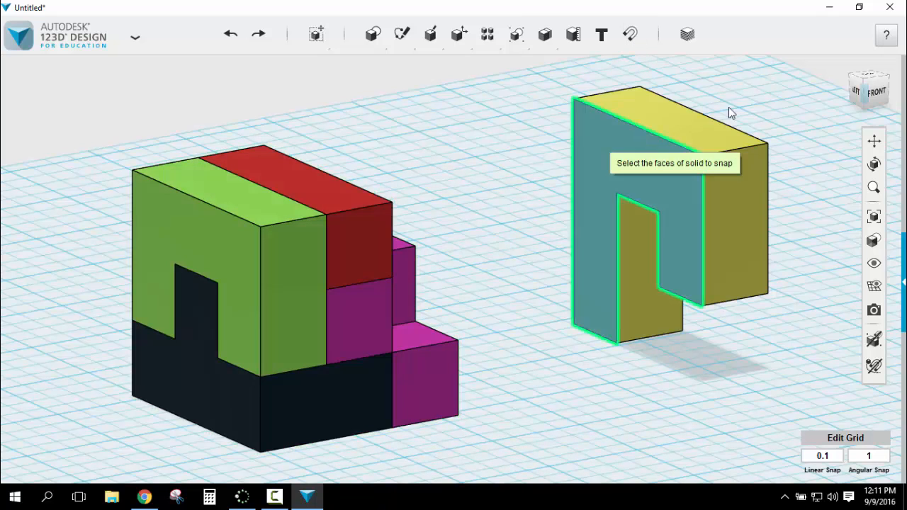
right_click_drag(498, 200, 390, 187)
left_click(391, 186)
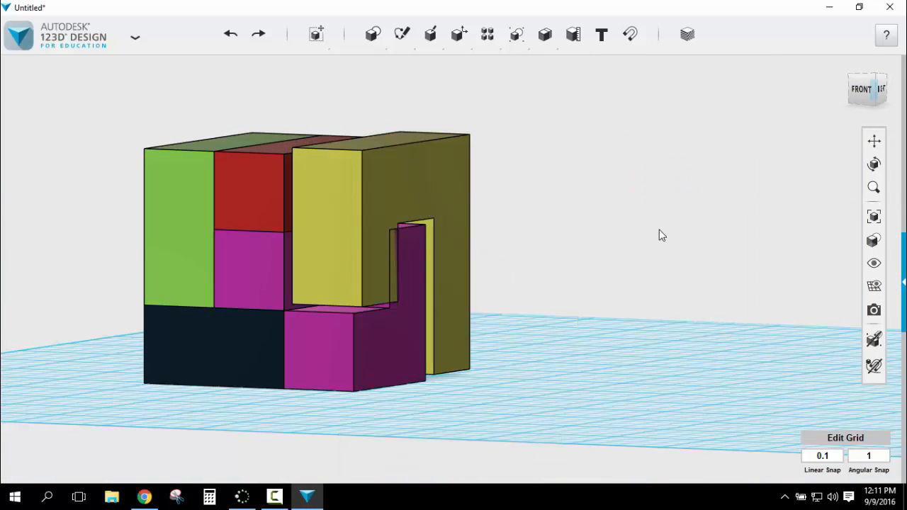
Align the yellow piece with the green, black, purple and red group along their bottom and front edges using the Align tool
mouse_move(577, 233)
right_mouse_down()
mouse_move(603, 235)
mouse_move(577, 246)
right_mouse_up()
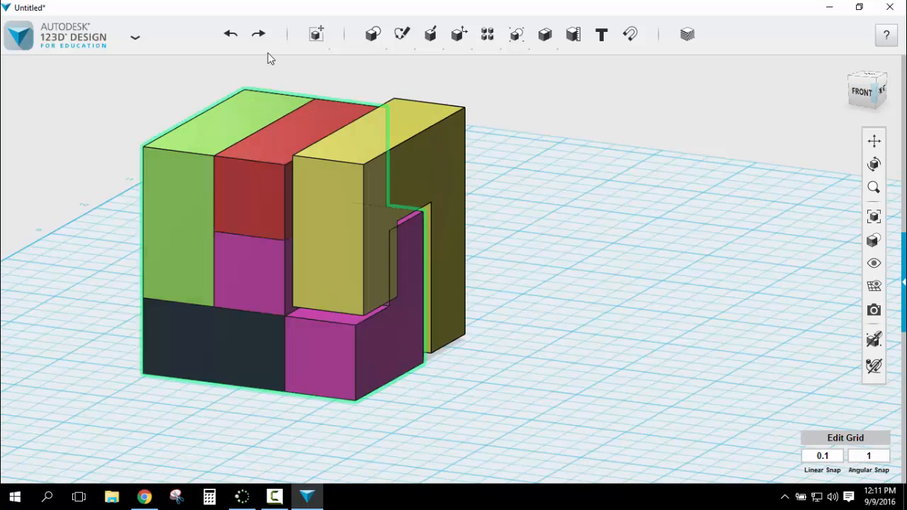
mouse_move(318, 47)
left_click(341, 66)
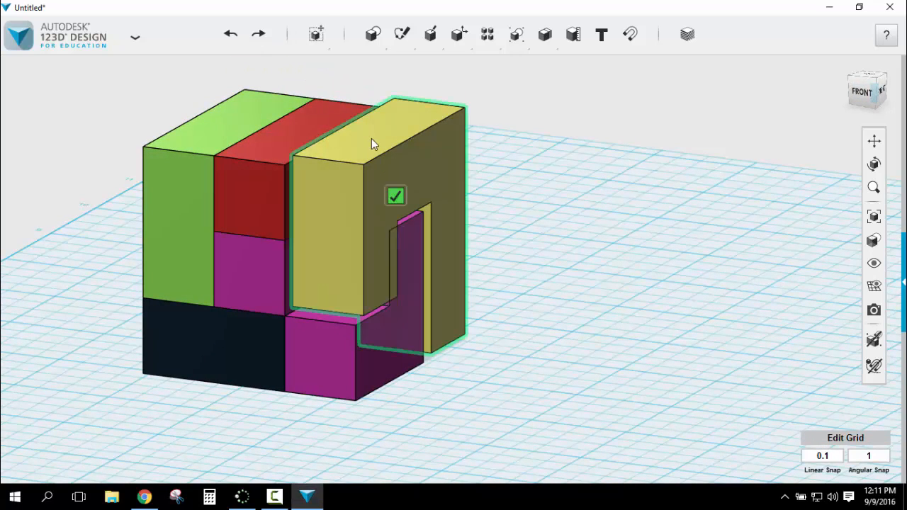
left_click(371, 139)
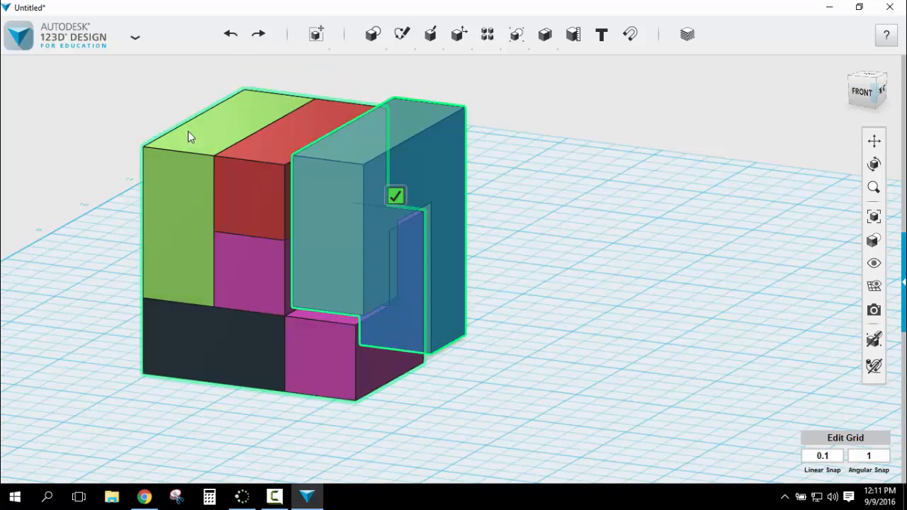
left_click(250, 160)
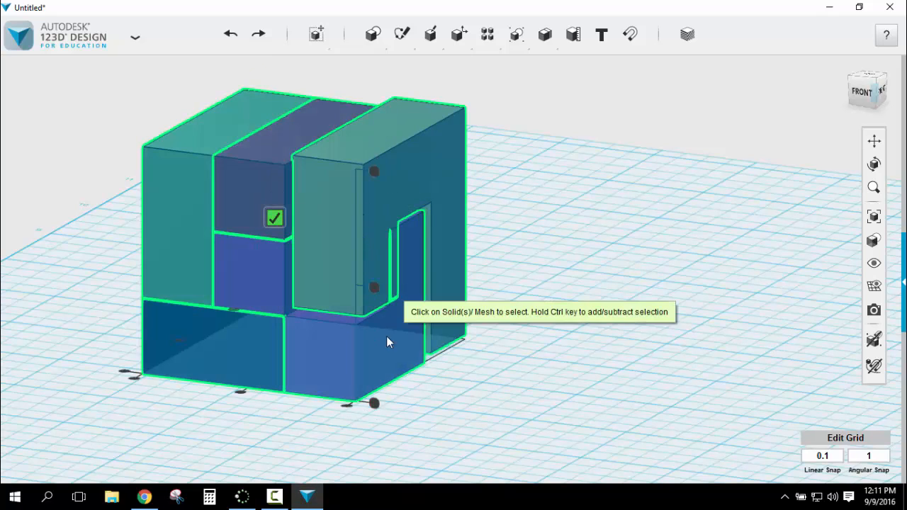
left_click(375, 405)
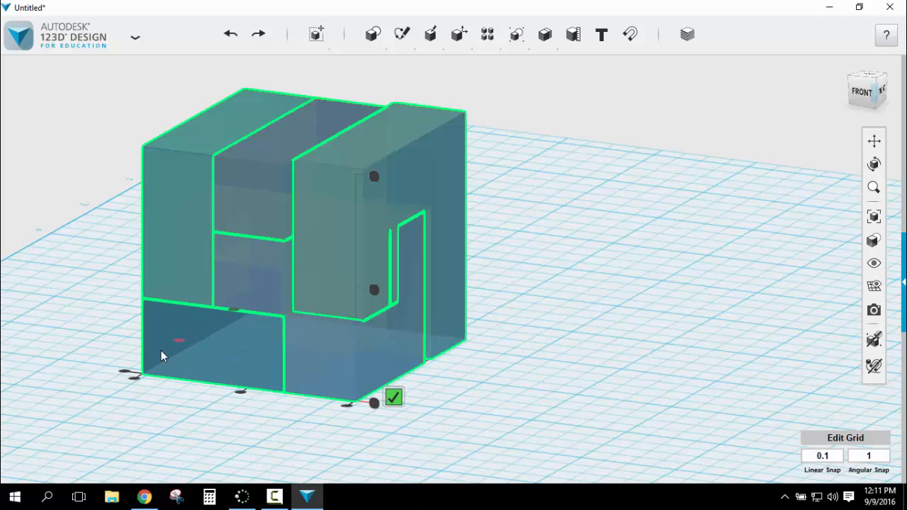
left_click(124, 375)
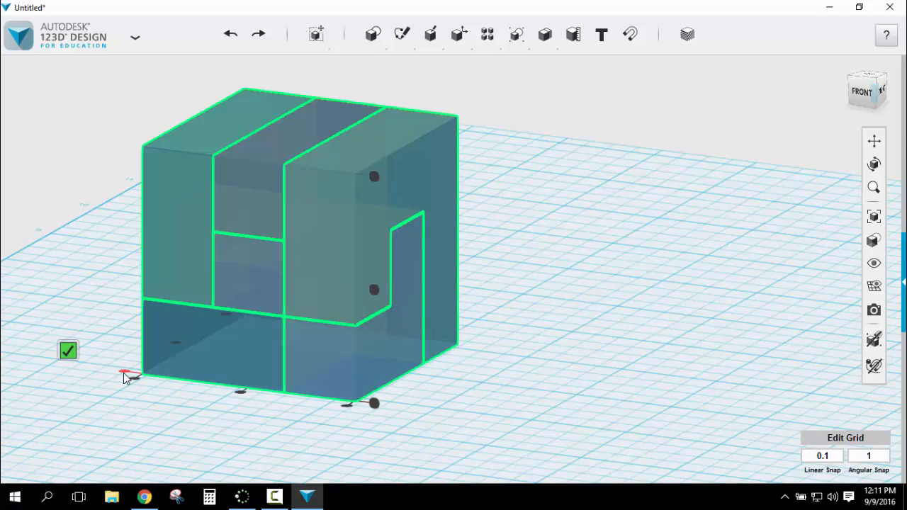
left_click(68, 350)
Group the yellow piece with the existing green, black, purple and red group, and clear the selection
left_click(846, 67)
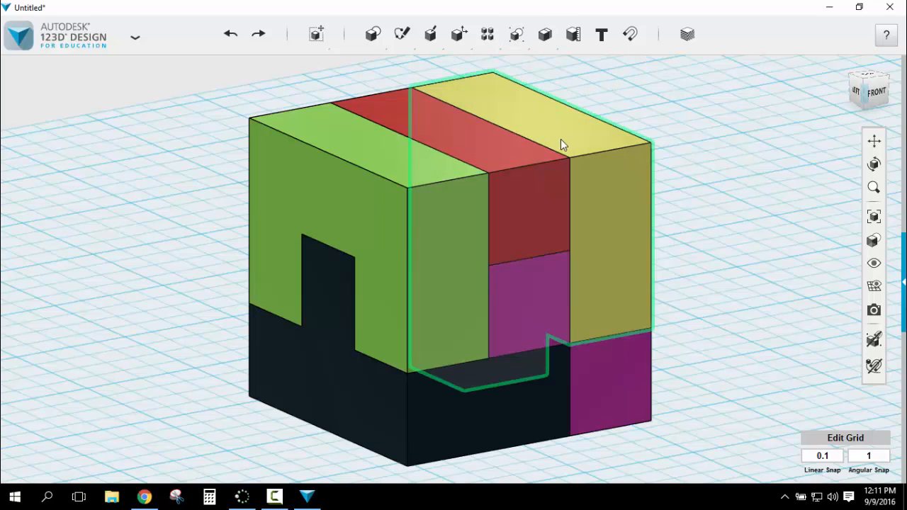
left_click(560, 140)
left_click(434, 203)
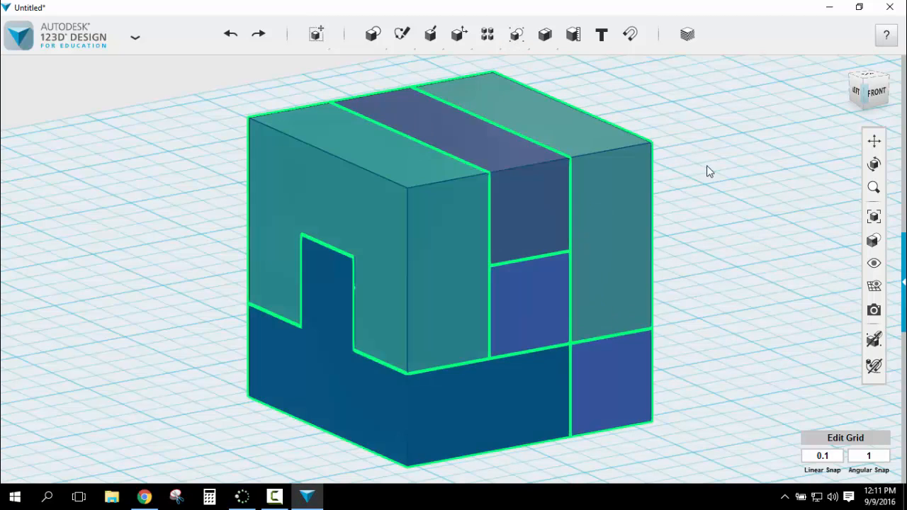
left_click(706, 167)
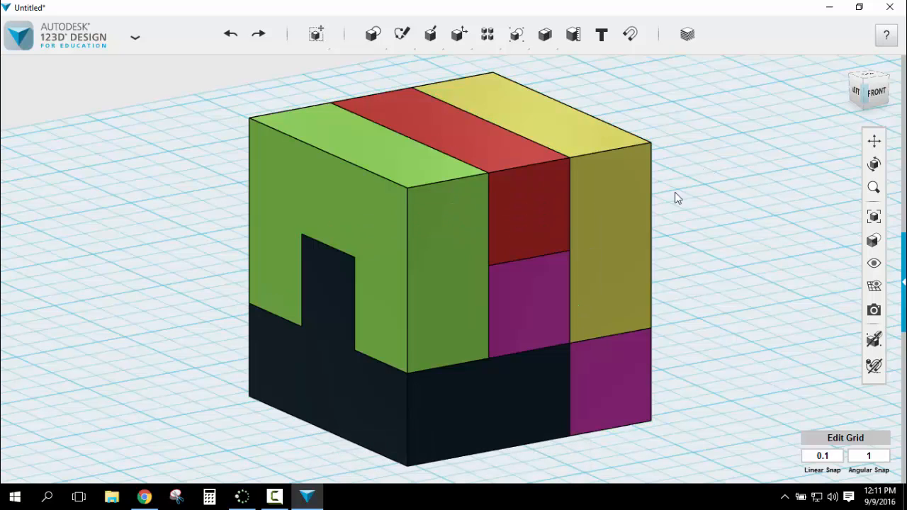